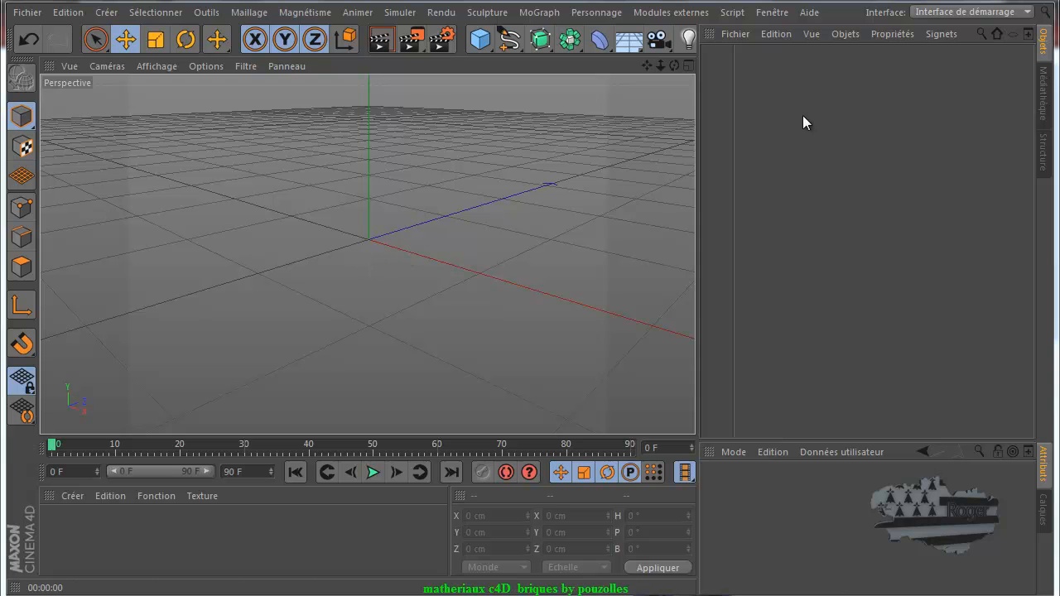
Open the "briques by pouzolles" preset library and add its brique blanc material to the scene.
left_click(1045, 95)
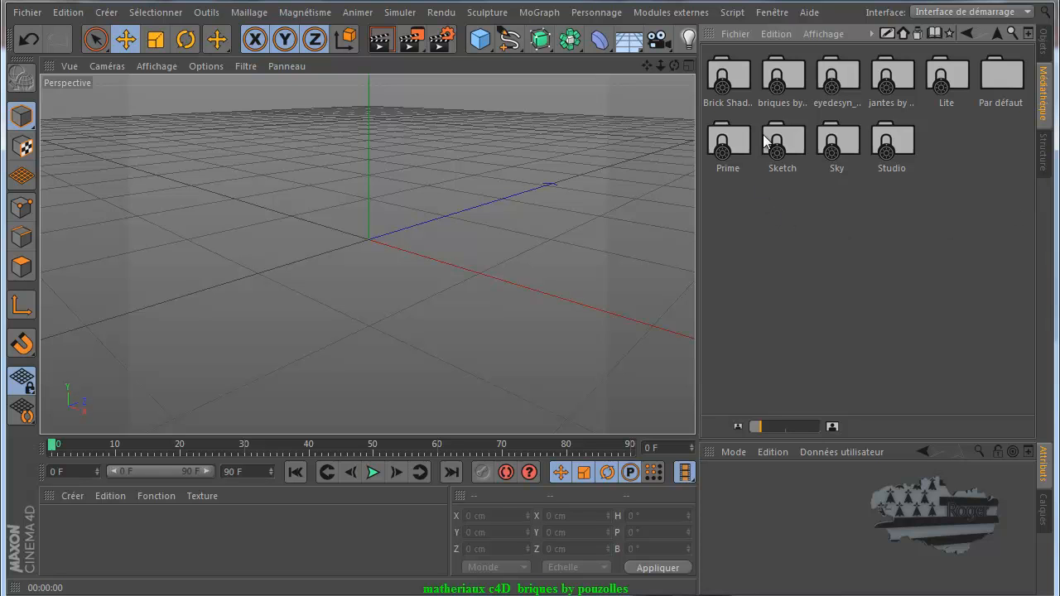
left_click(778, 86)
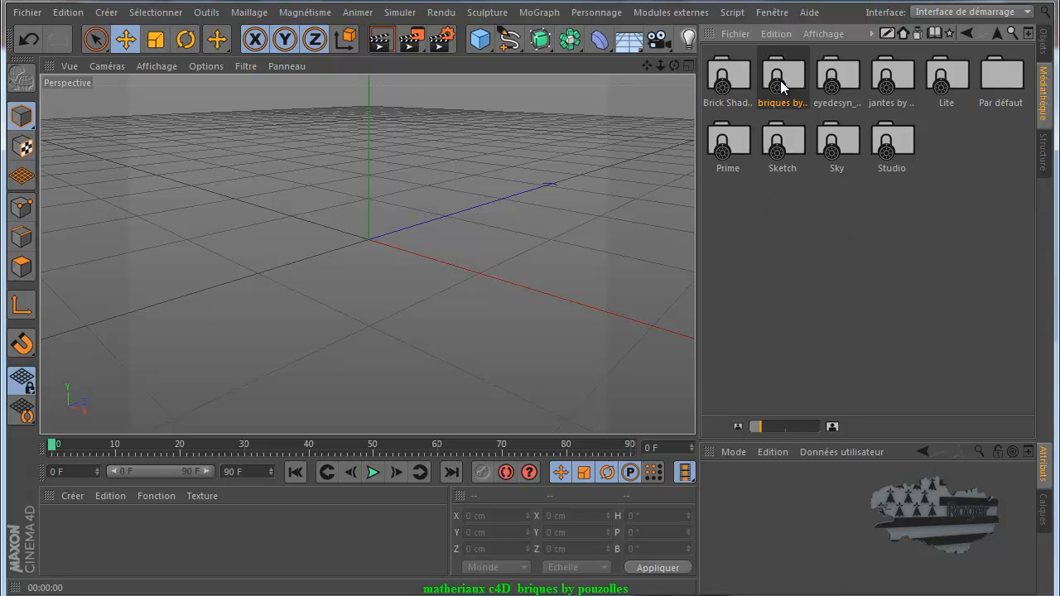
double_click(779, 85)
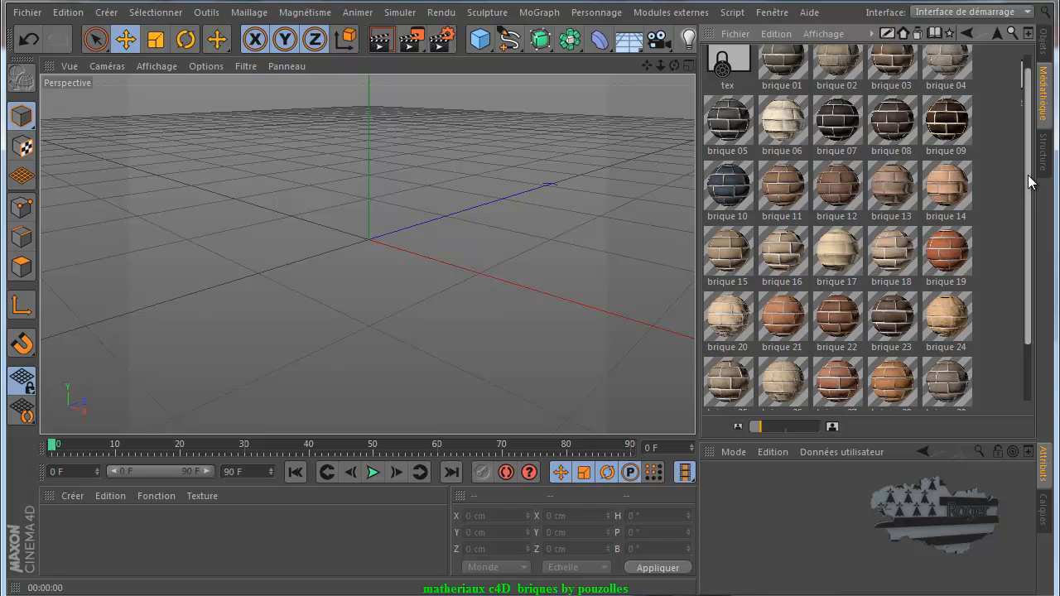
scroll(1030, 169, "up", 1)
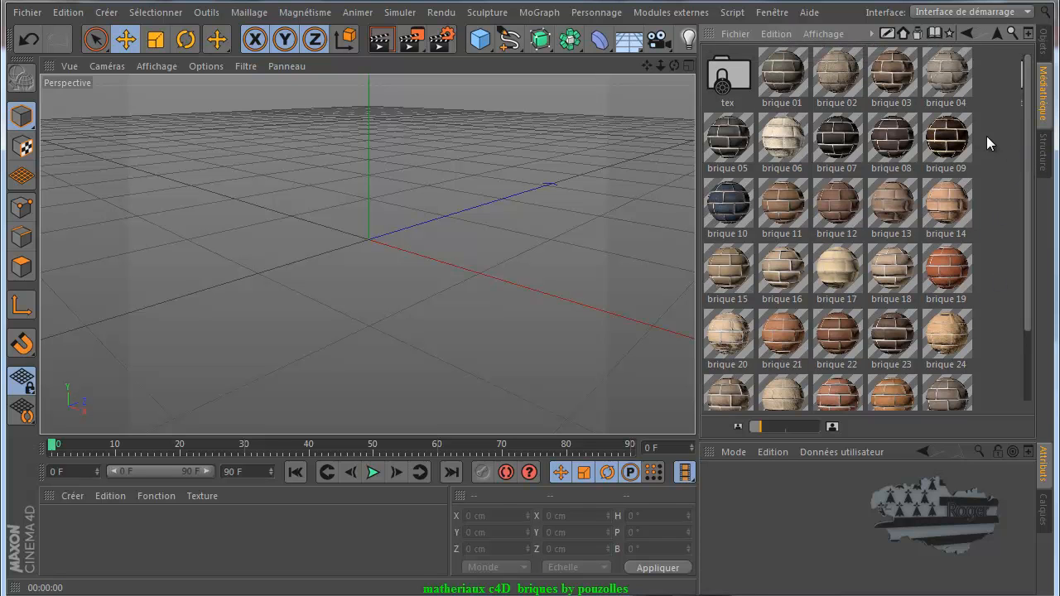
left_click_drag(1030, 165, 1014, 245)
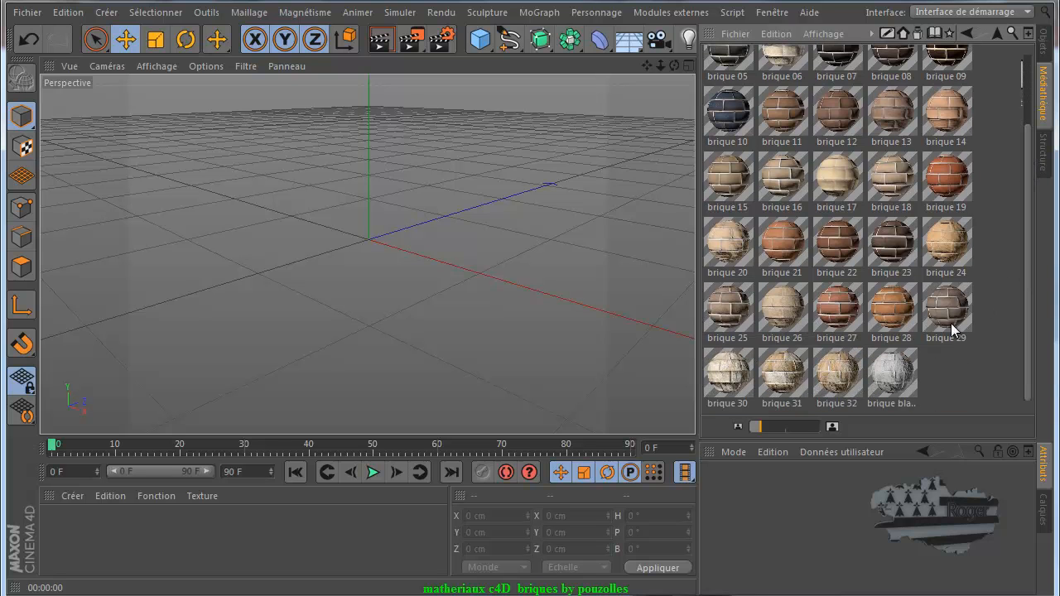
left_click(894, 383)
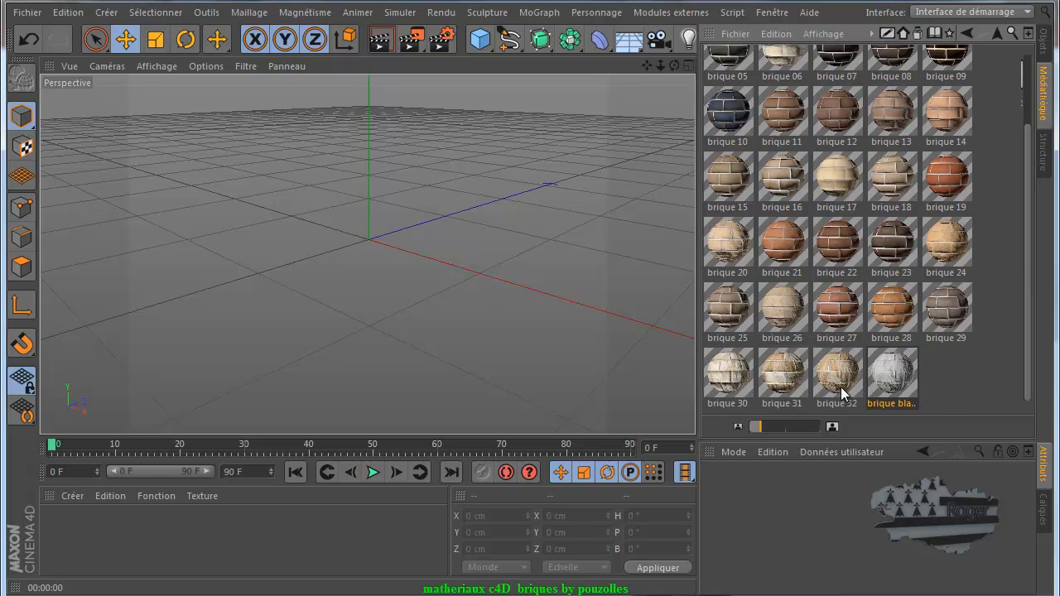
double_click(894, 379)
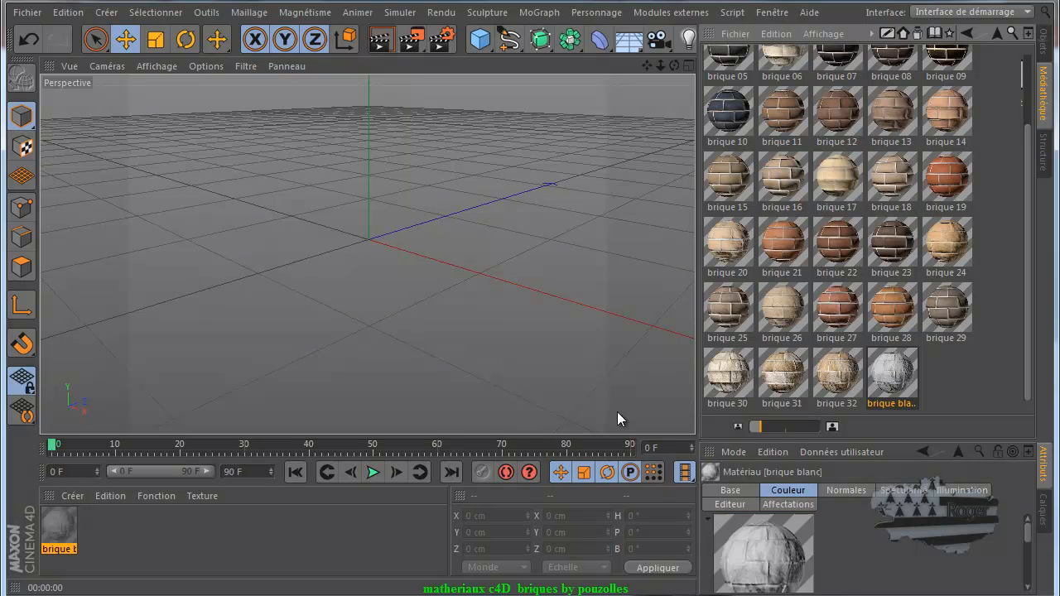
Change the brique blanc material's base colour to a reddish brown of about RGB 111, 45, 10.
left_click(60, 532)
double_click(59, 531)
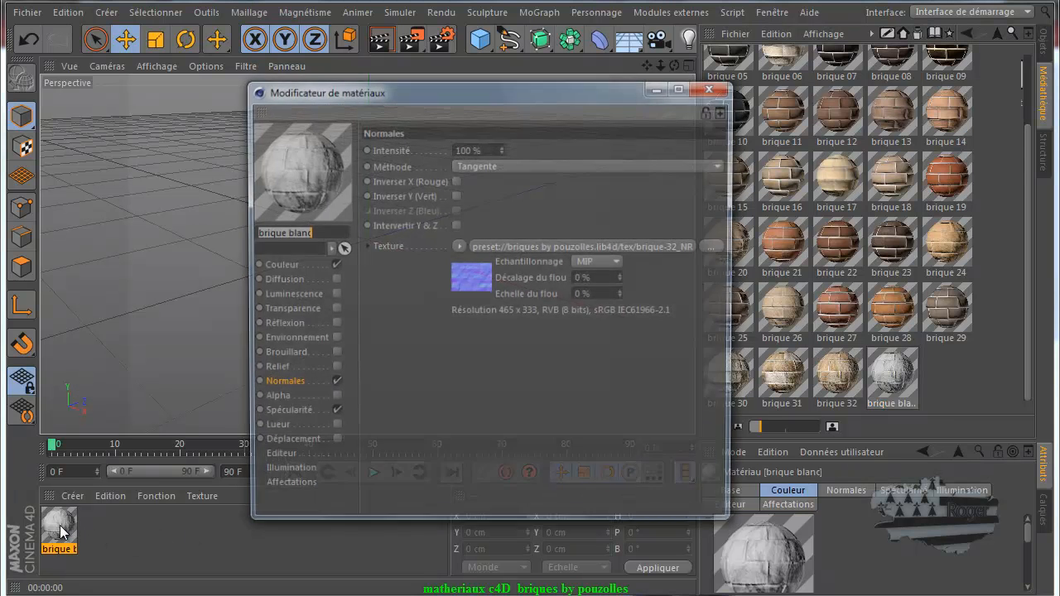
left_click(278, 265)
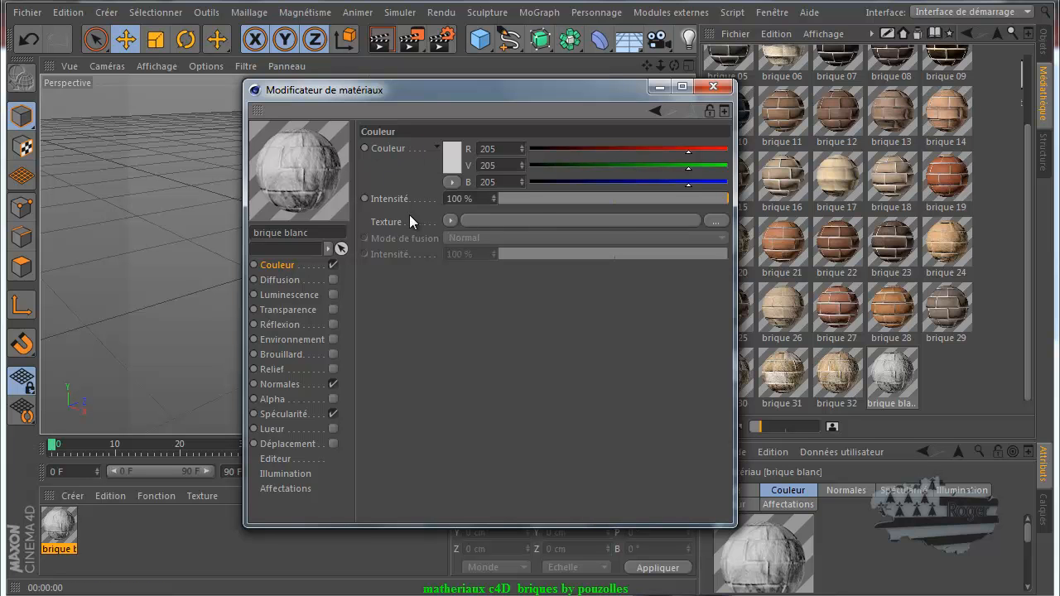
left_click(455, 156)
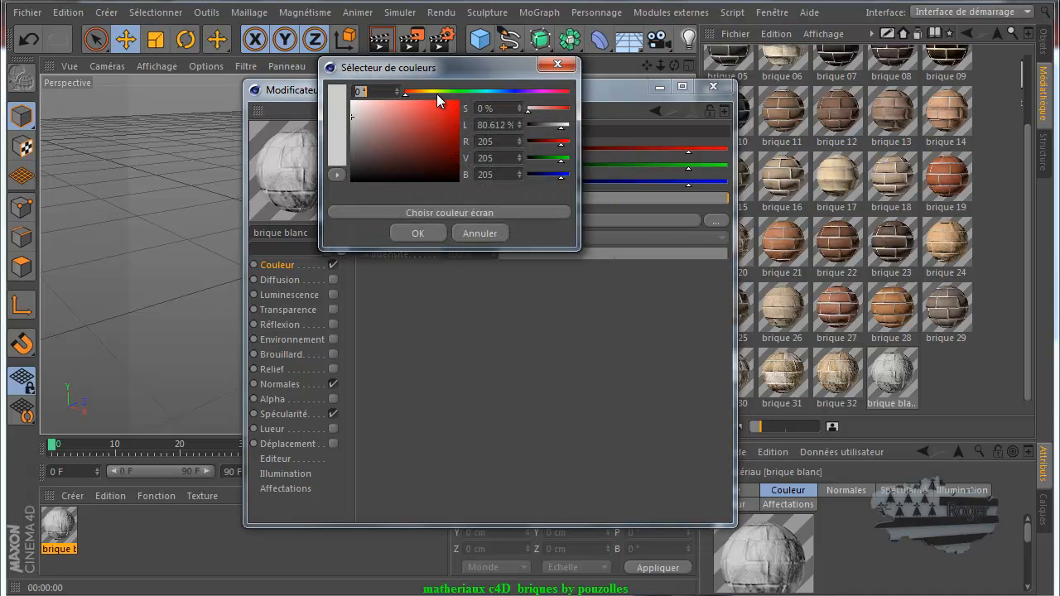
left_click(415, 91)
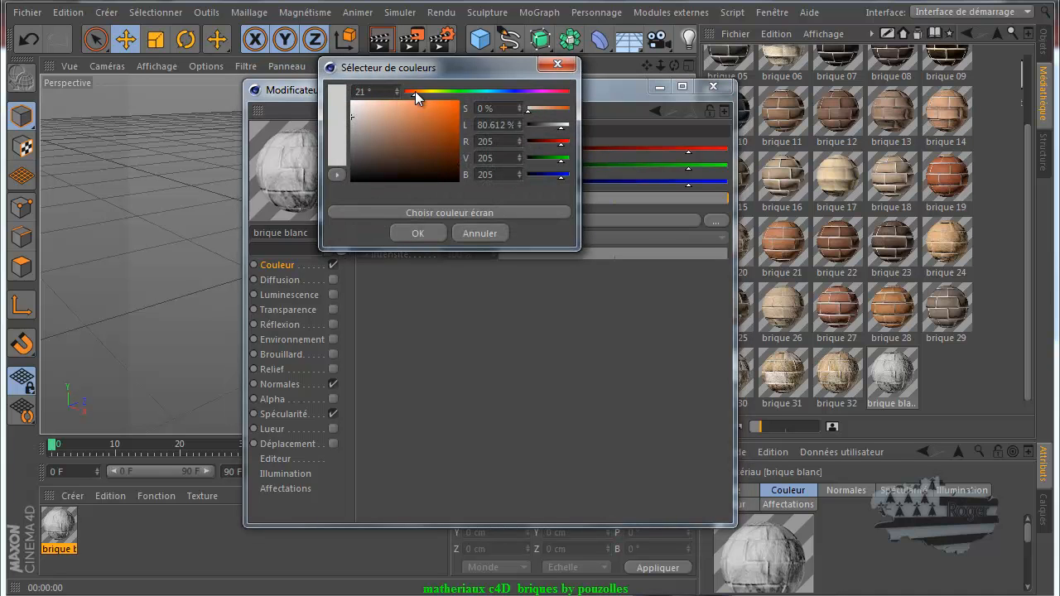
left_click(448, 146)
left_click(428, 235)
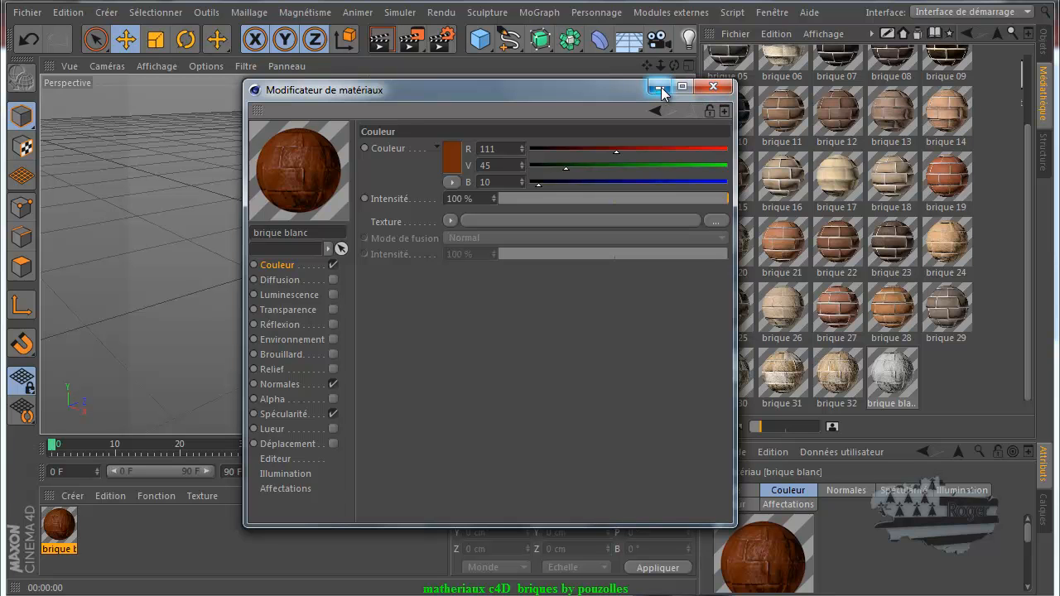
left_click(712, 87)
Create a cube, apply the brique blanc material to it and render the perspective view.
left_click(480, 39)
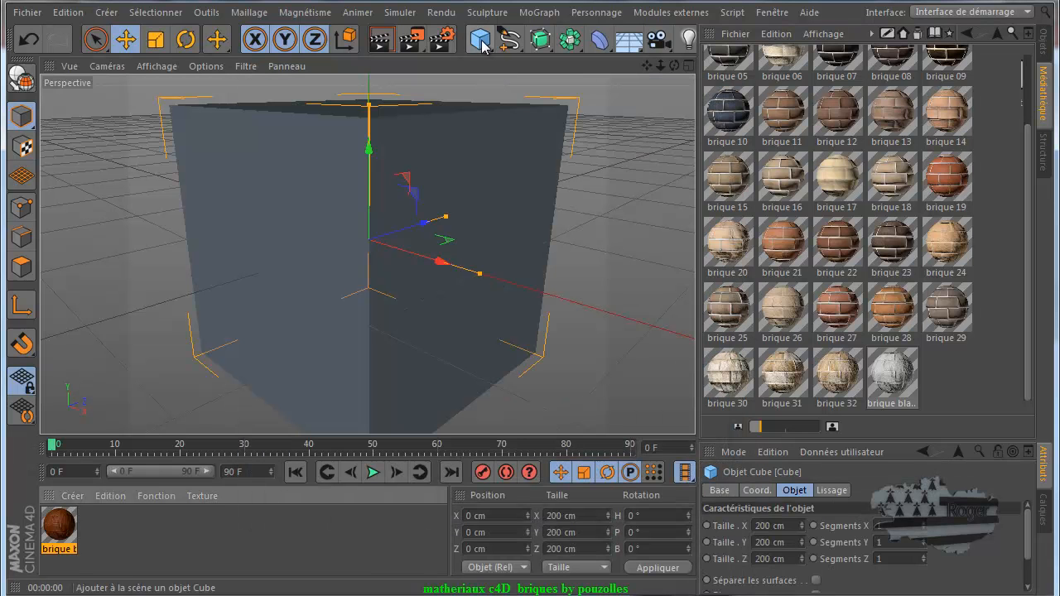
left_click_drag(57, 537, 314, 257)
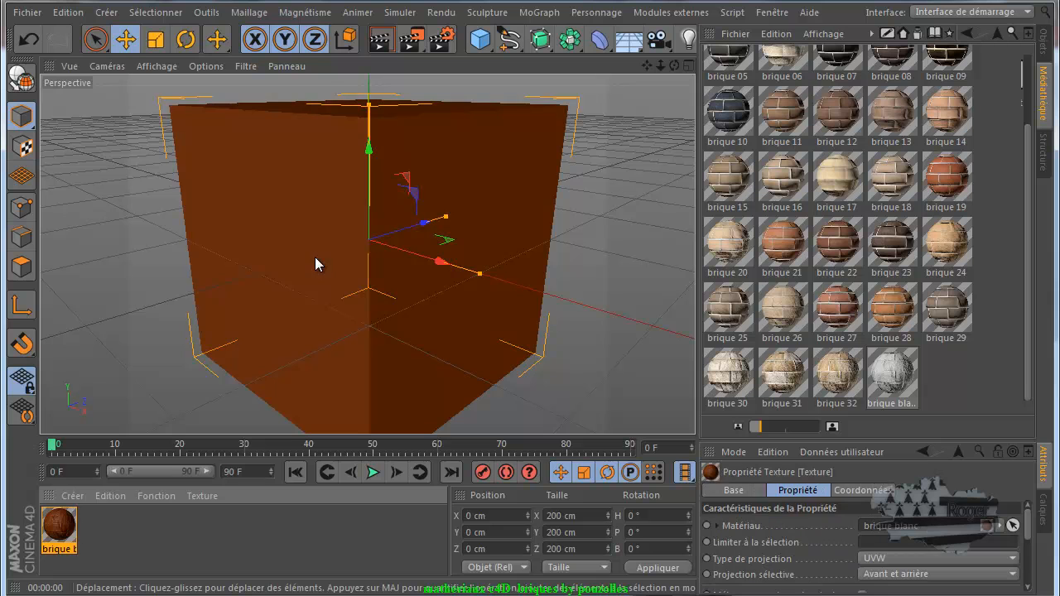
left_click(381, 42)
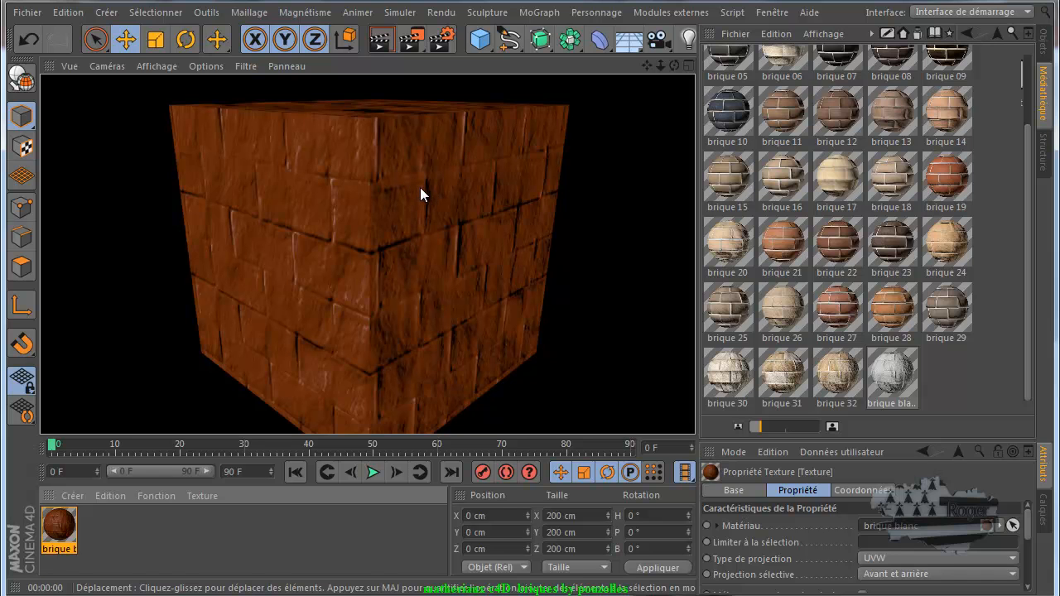
Delete the brique blanc material and remove the leftover texture tag from the cube.
left_click(63, 530)
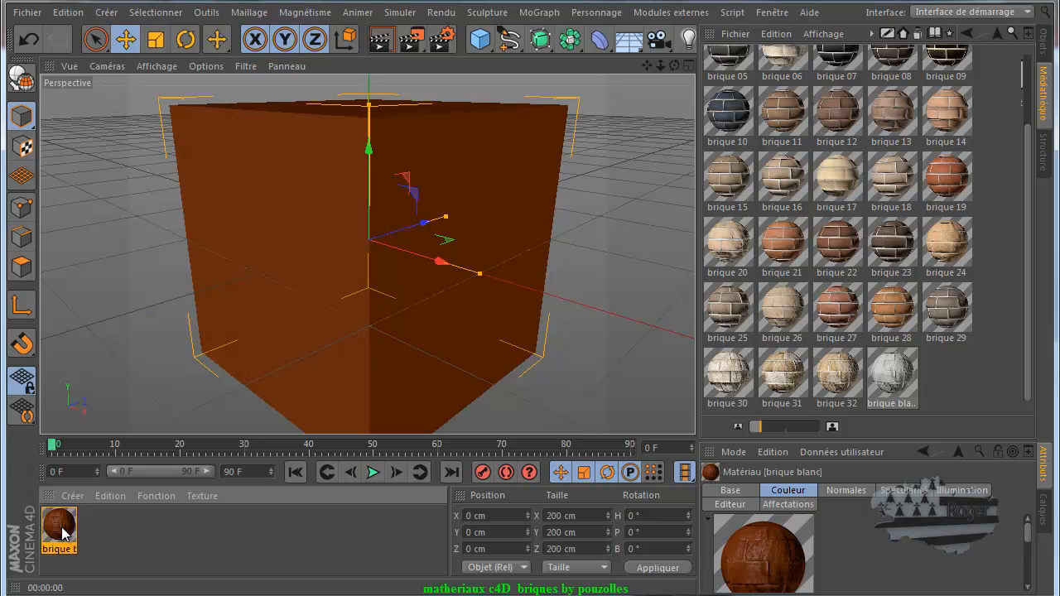
key("Delete")
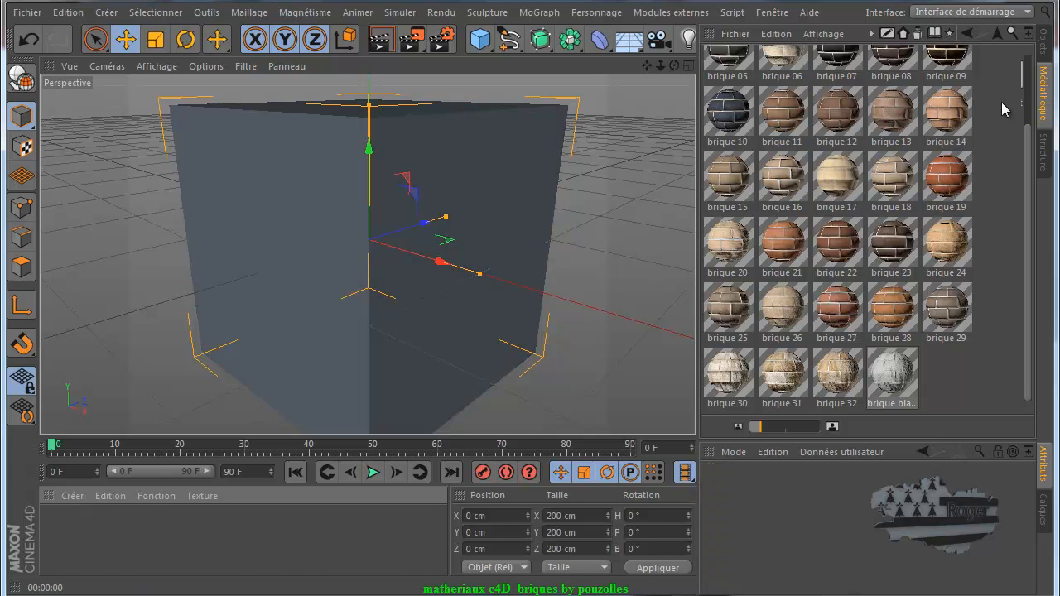
left_click(1046, 47)
left_click(813, 54)
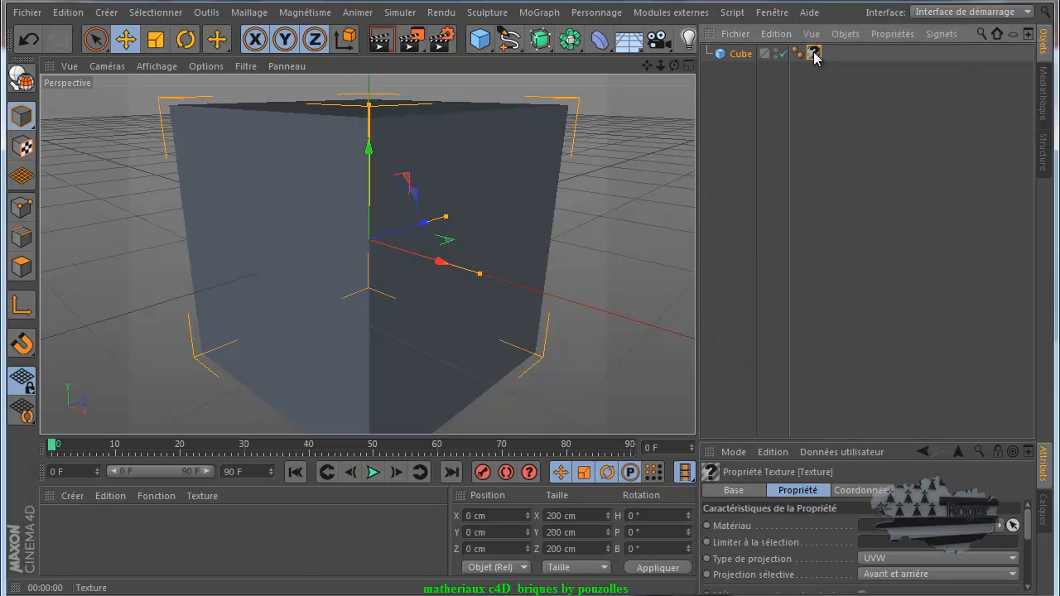
key("Delete")
Look through the brick material presets and examine the three brique-01 images in the library's tex folder.
left_click(1046, 95)
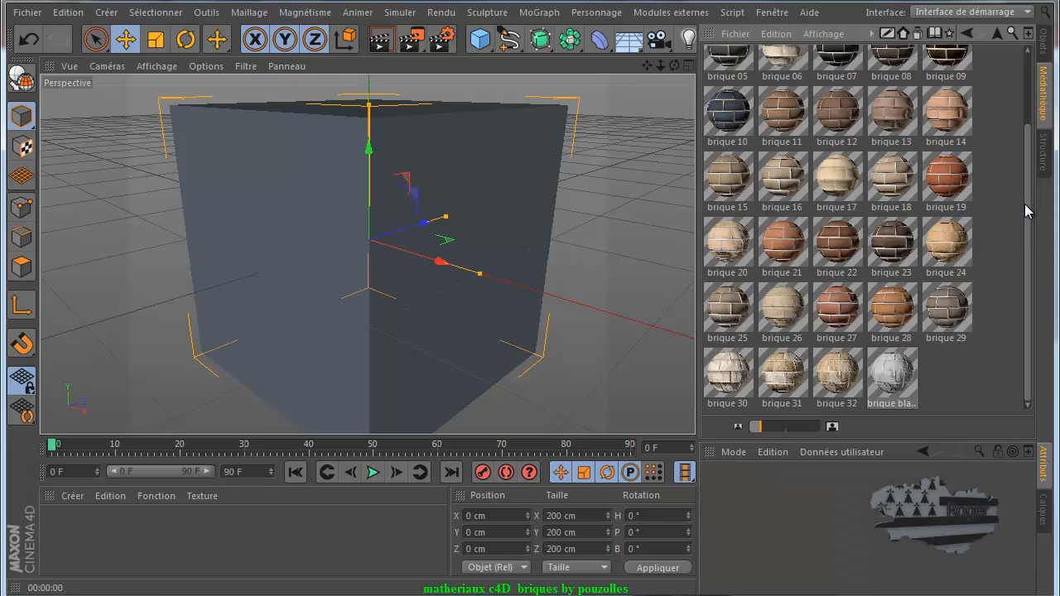
left_click_drag(1027, 213, 1020, 133)
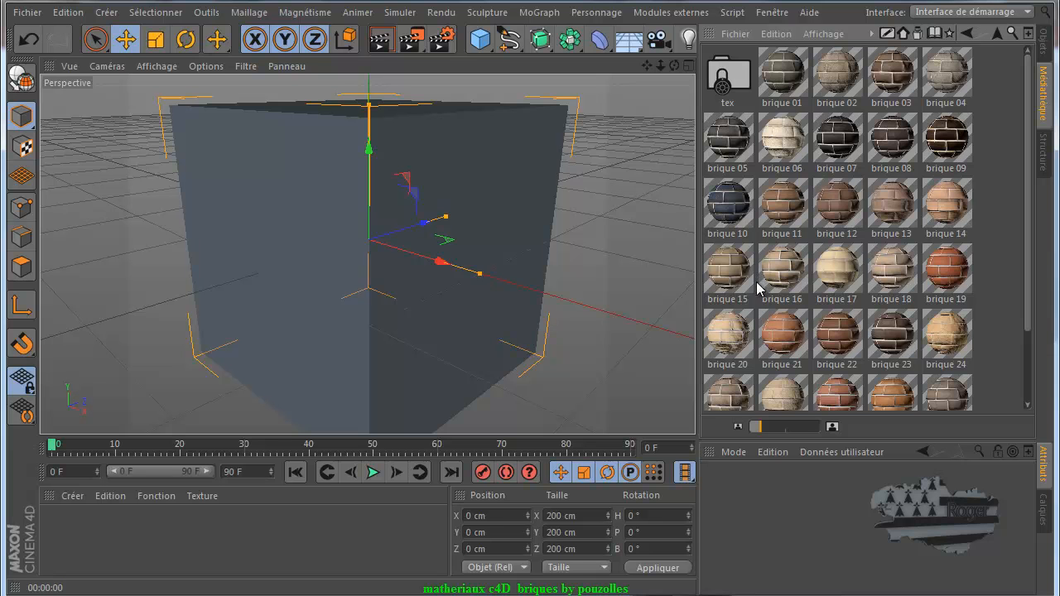
left_click_drag(1027, 187, 1017, 267)
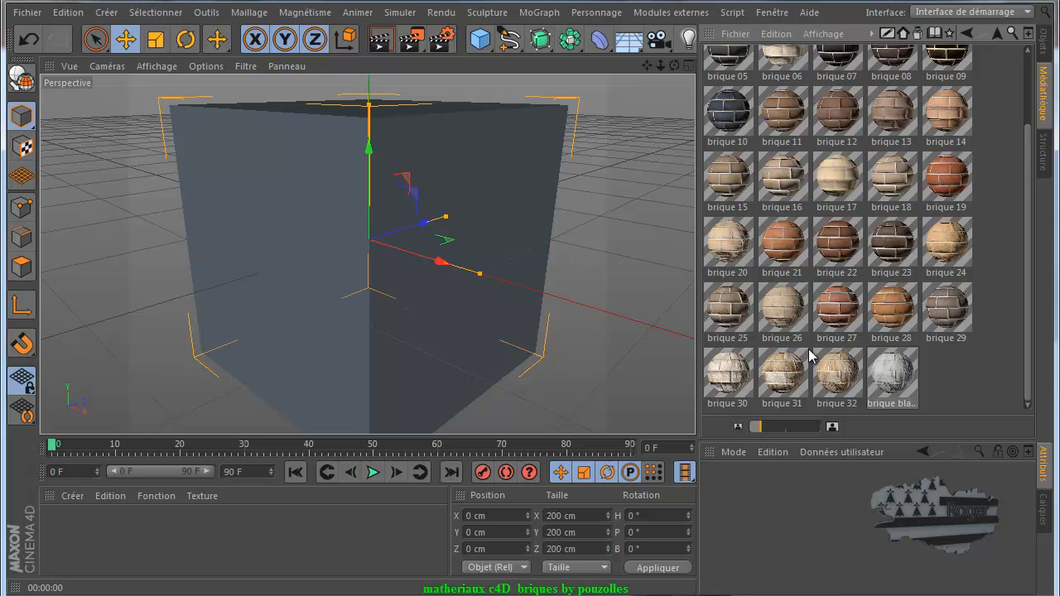
left_click_drag(1027, 156, 1026, 81)
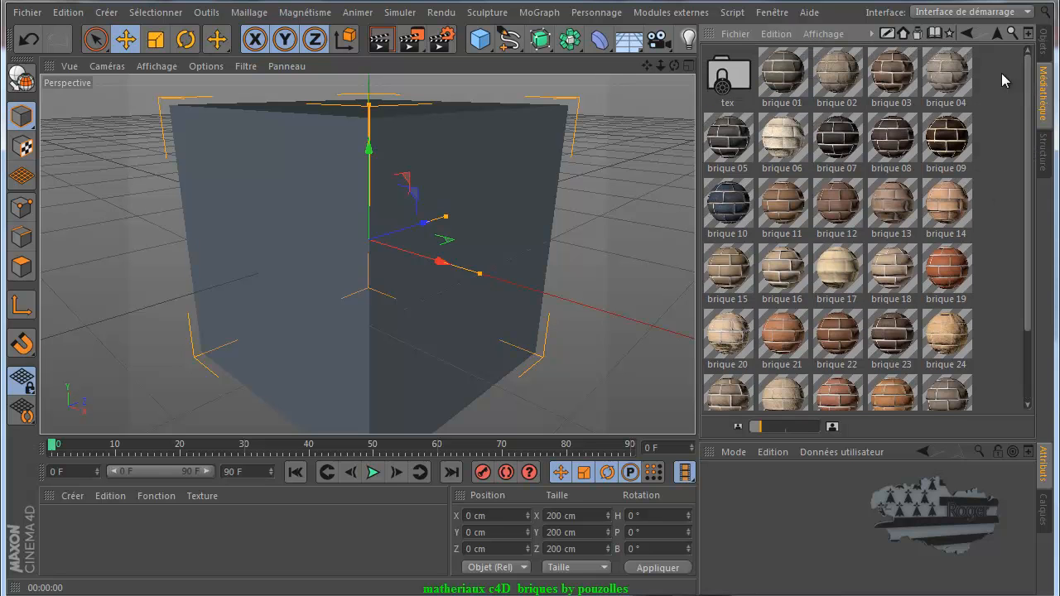
double_click(739, 81)
mouse_move(1027, 131)
left_mouse_down()
mouse_move(1032, 385)
mouse_move(1026, 106)
mouse_move(1016, 356)
mouse_move(1024, 128)
left_mouse_up()
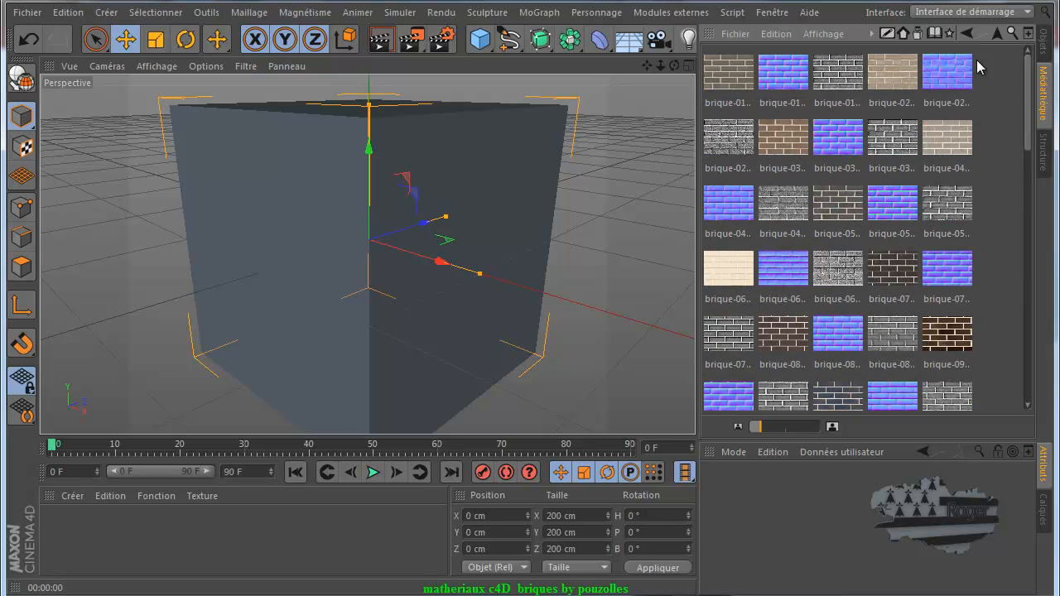
left_click(732, 77)
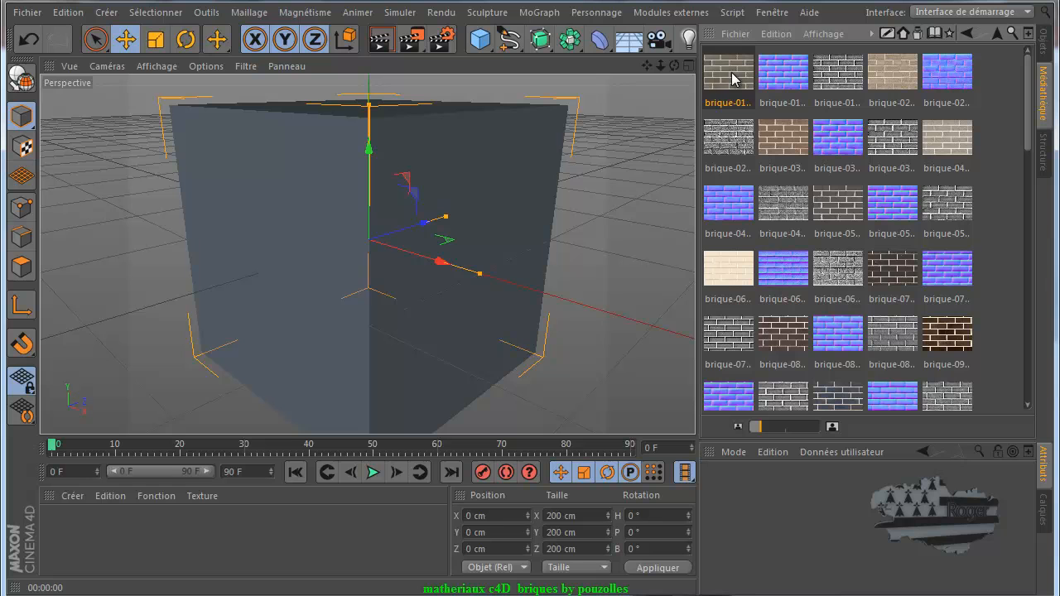
left_click(781, 77)
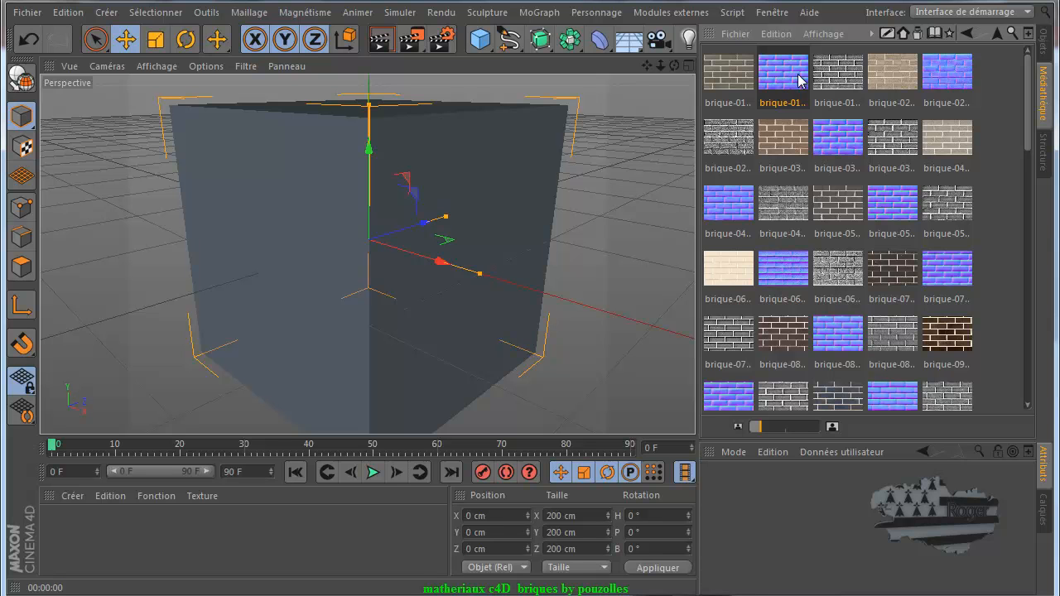
left_click(836, 77)
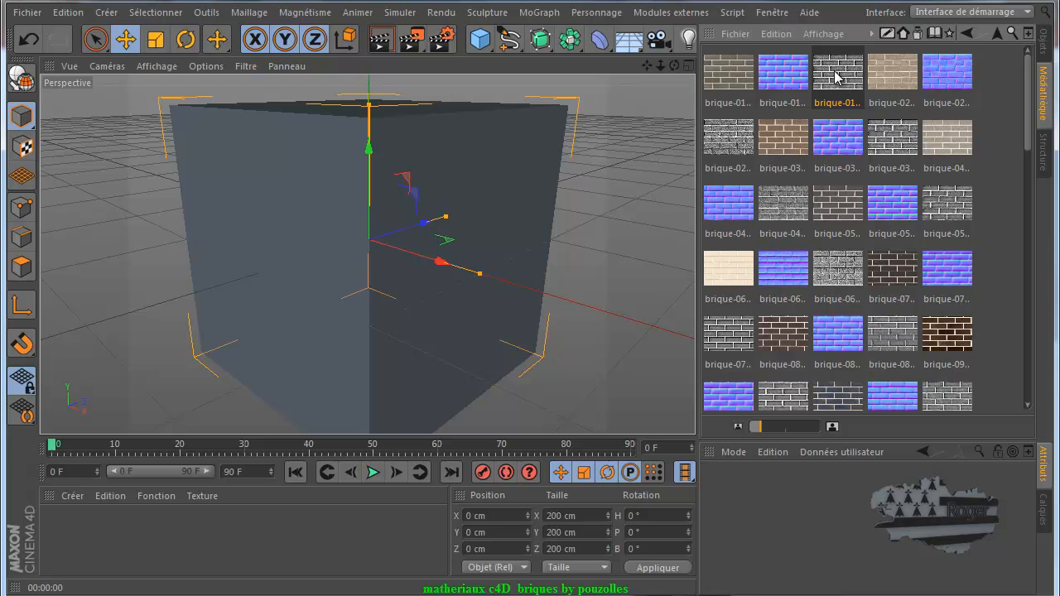
Add the brique 01 preset from the brick library to the scene and open it in the material editor.
left_click(997, 35)
double_click(776, 78)
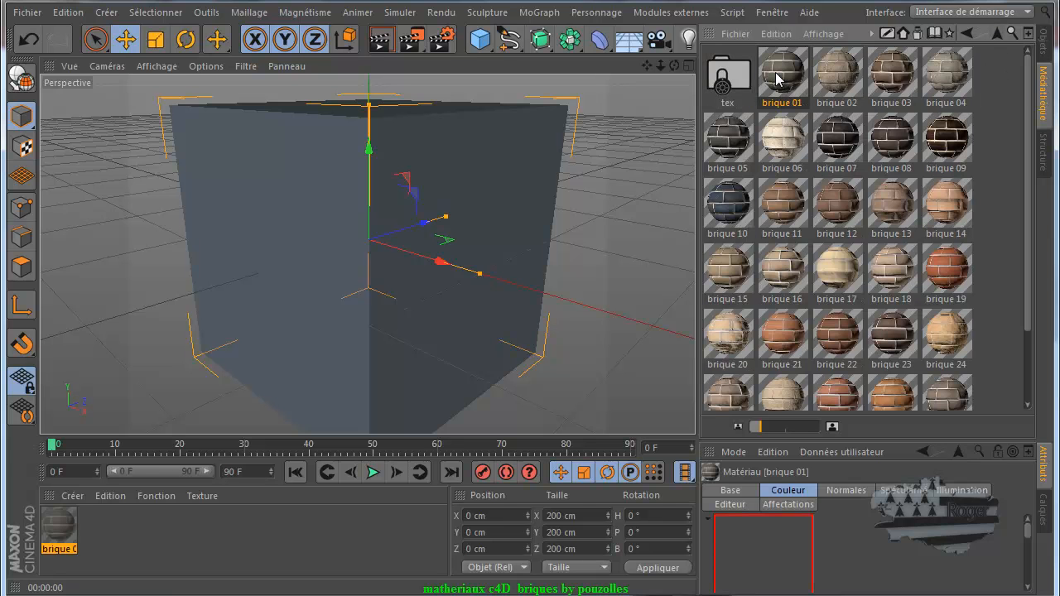
left_click(57, 533)
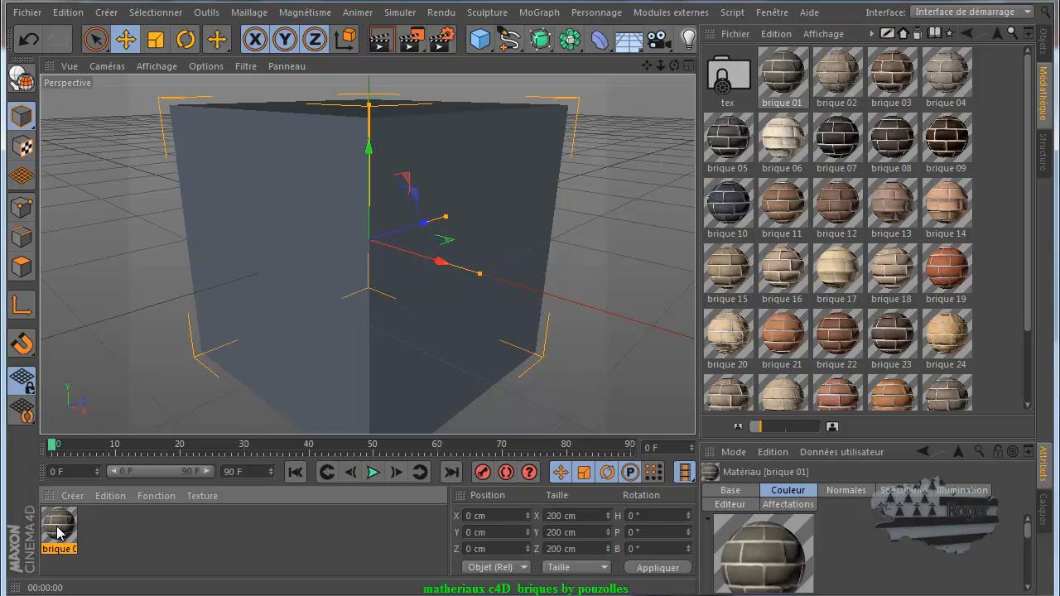
double_click(58, 533)
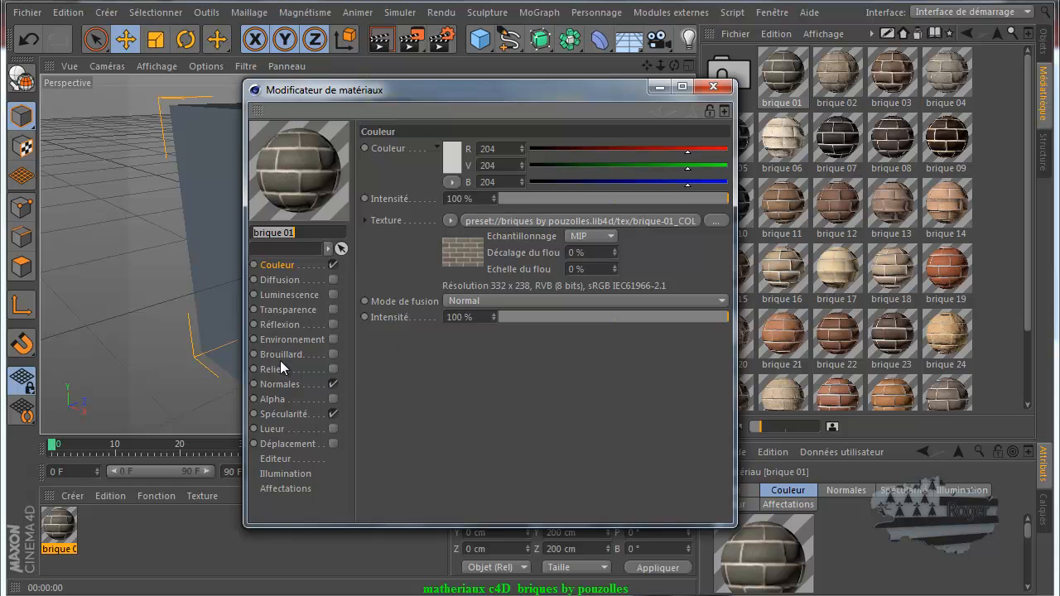
Try out the Relief and Déplacement channels of brique 01, switching both back off.
left_click(333, 370)
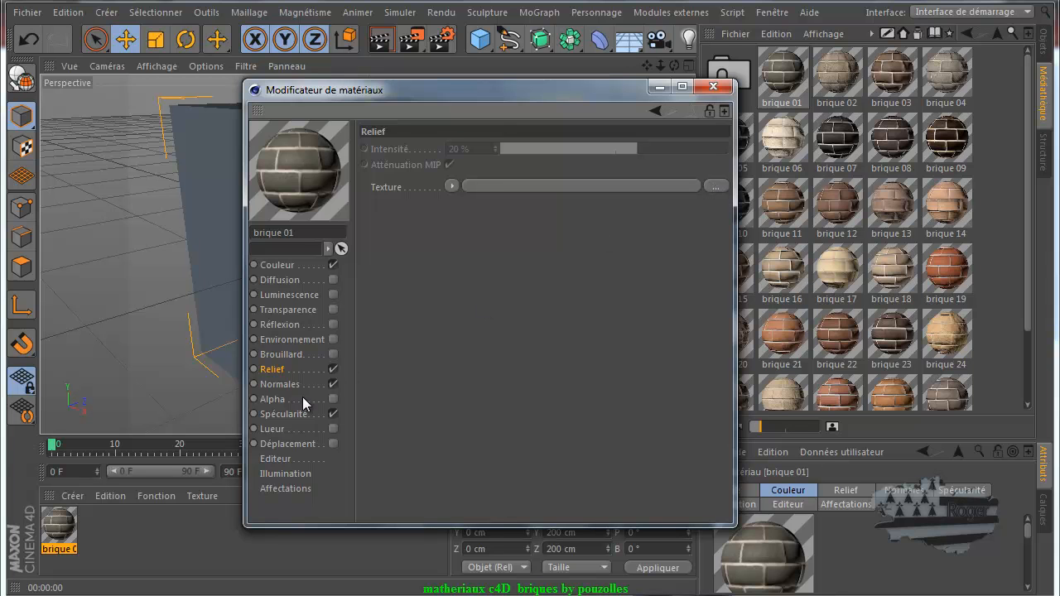
left_click(303, 446)
left_click(333, 443)
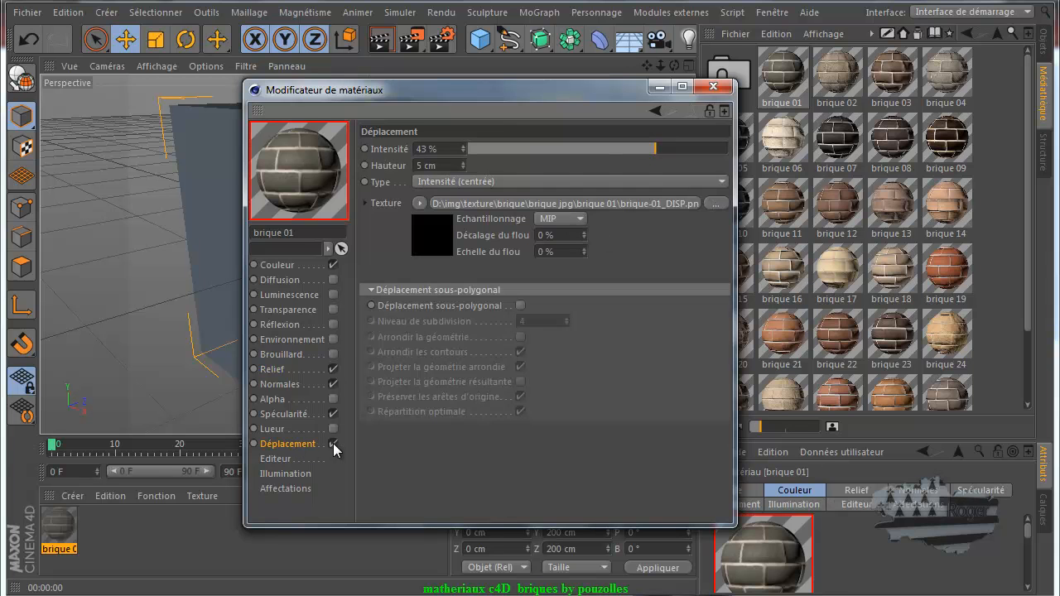
left_click(333, 443)
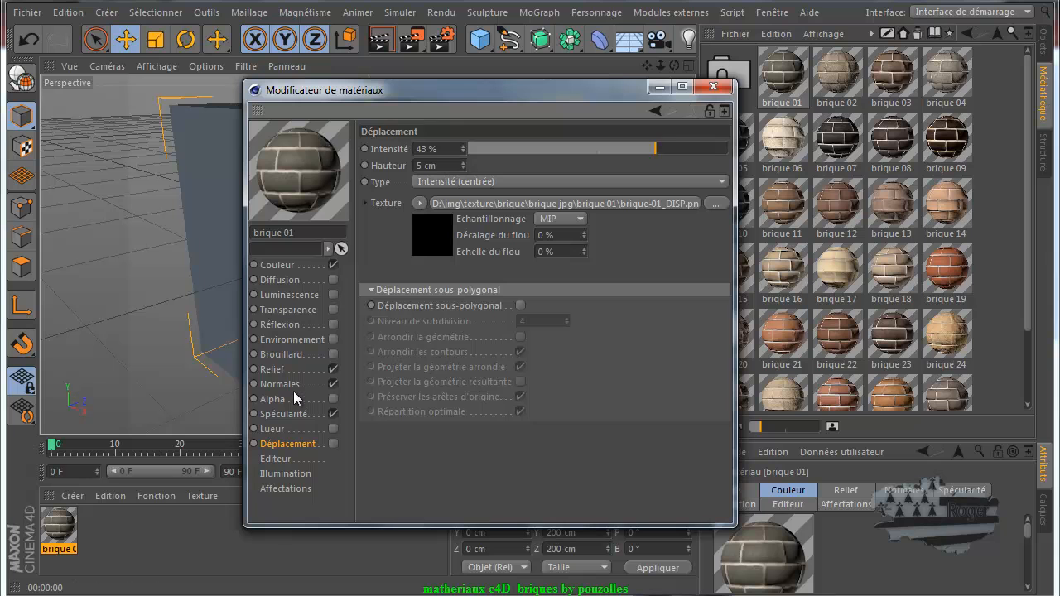
left_click(331, 369)
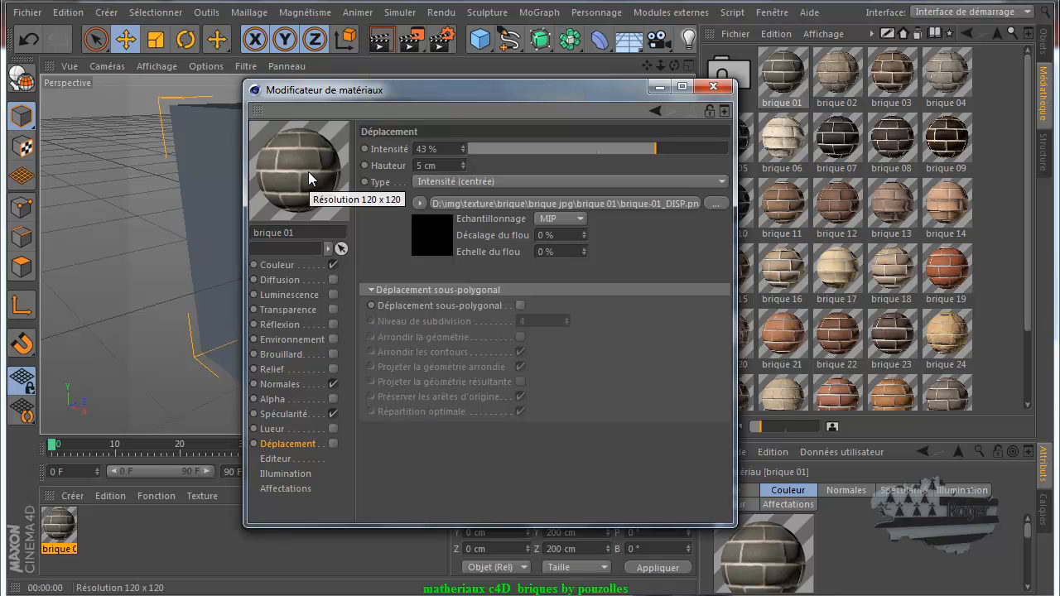
Apply the brique 01 material to the cube and move the material editor aside to uncover it.
left_click_drag(73, 534, 233, 262)
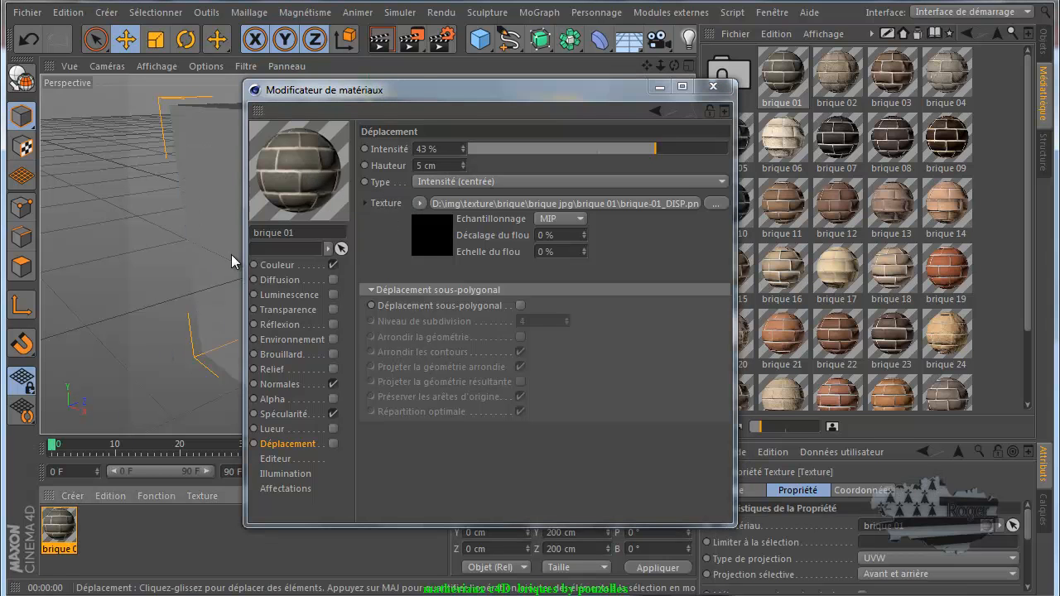
left_click_drag(425, 93, 684, 88)
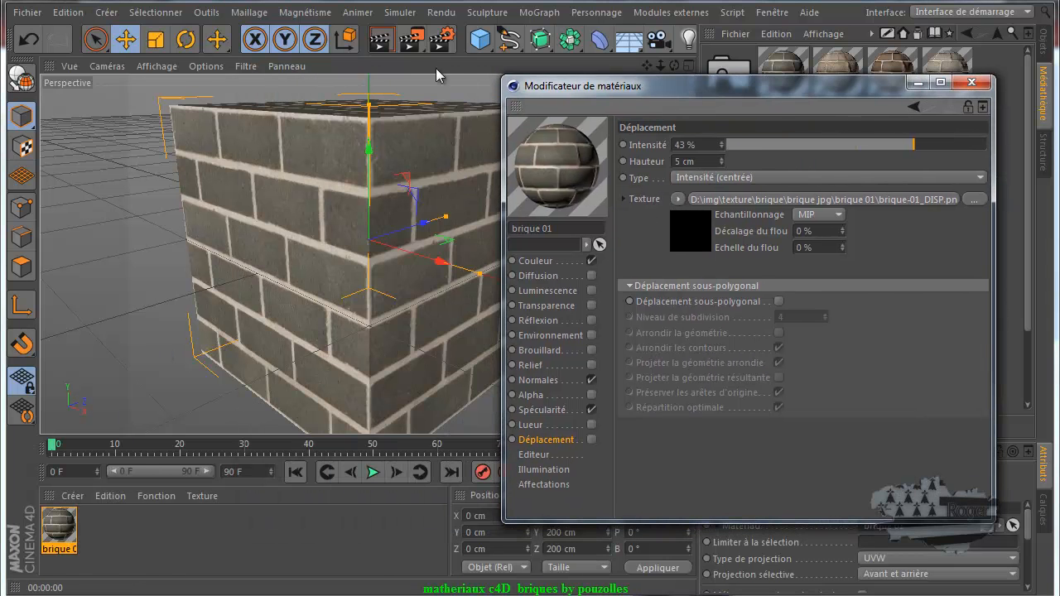
Try a Normales intensity of 40 % on brique 01, rendering the view before and after the change.
left_click(380, 39)
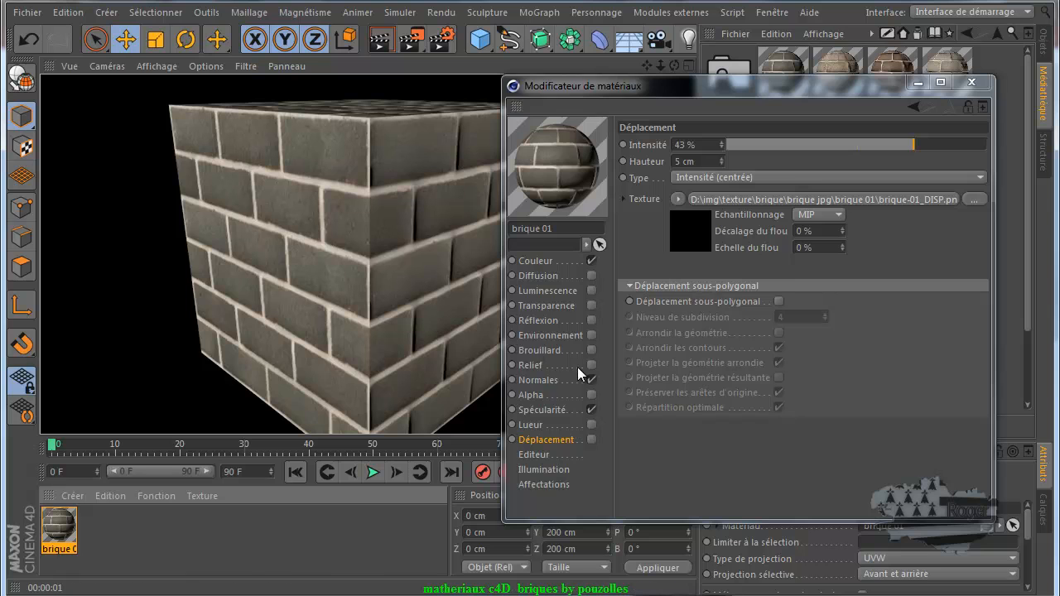
left_click(544, 379)
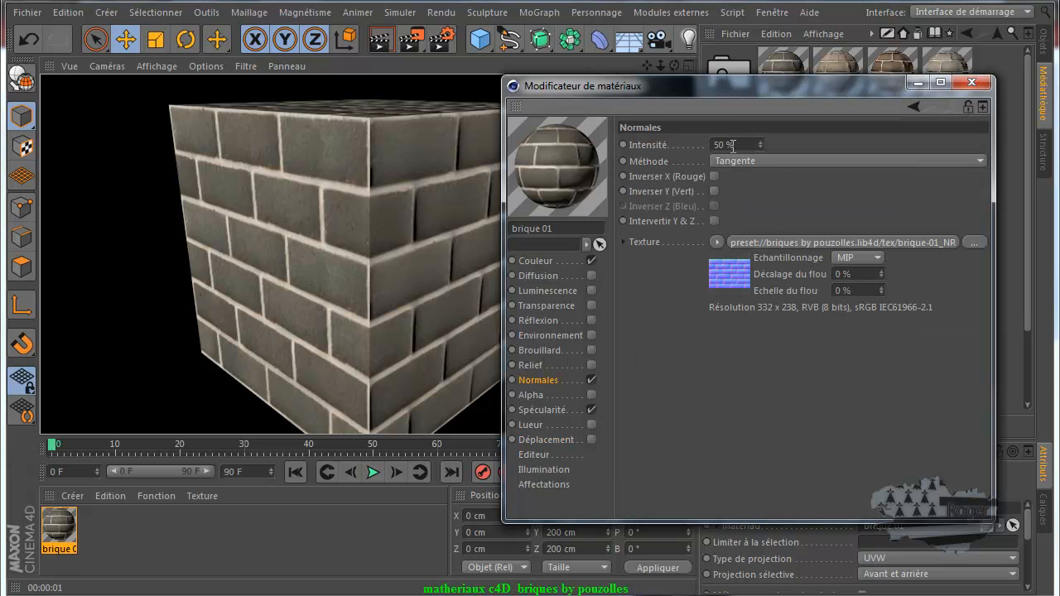
left_click_drag(724, 144, 711, 145)
type("40")
key("Return")
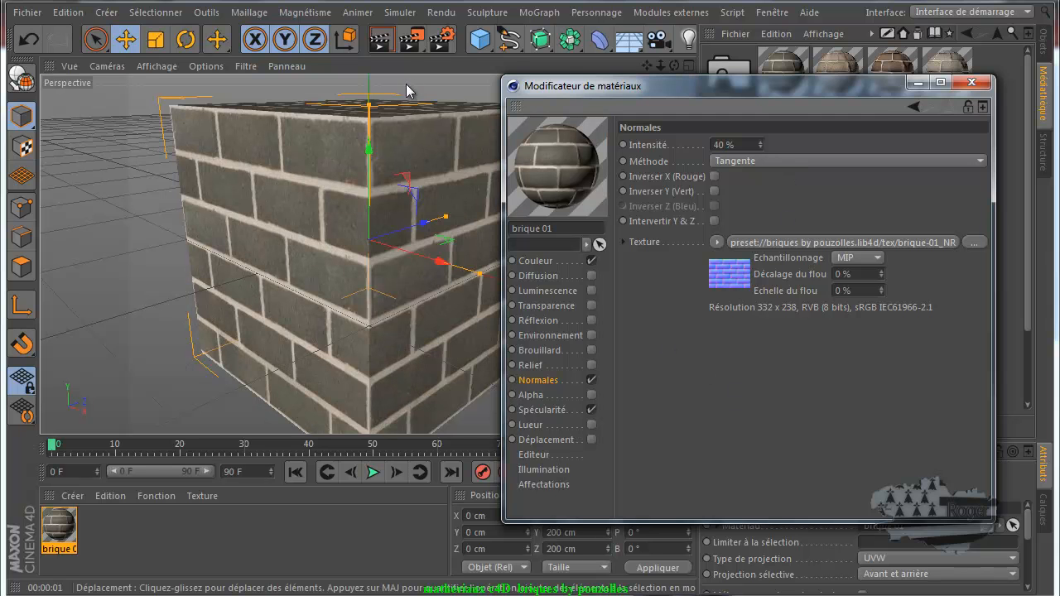
left_click(380, 39)
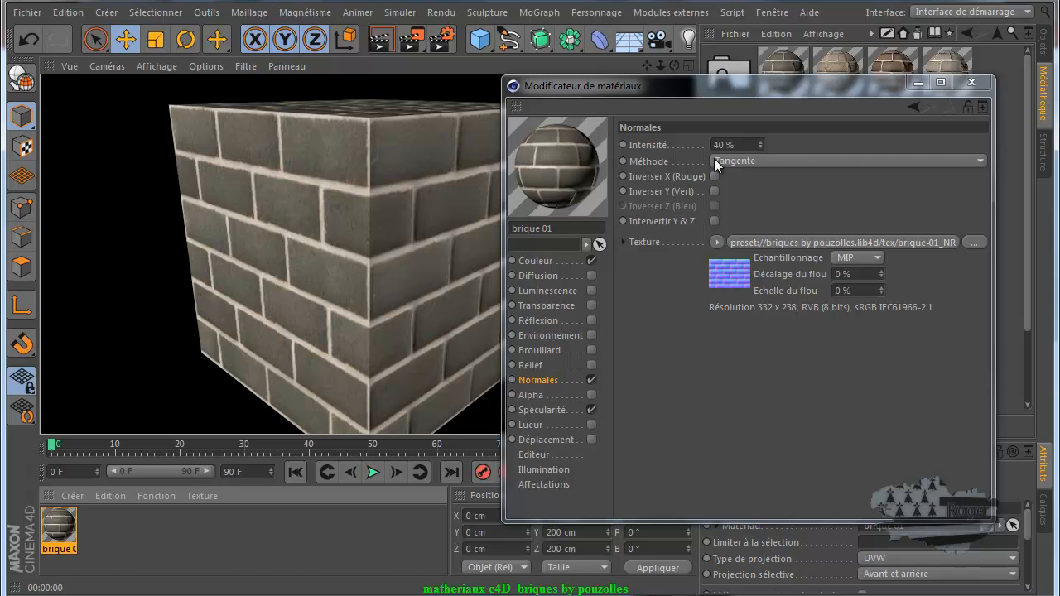
Set the Normales intensity of brique 01 to 100 % and render the view.
left_click_drag(726, 144, 697, 143)
type("10")
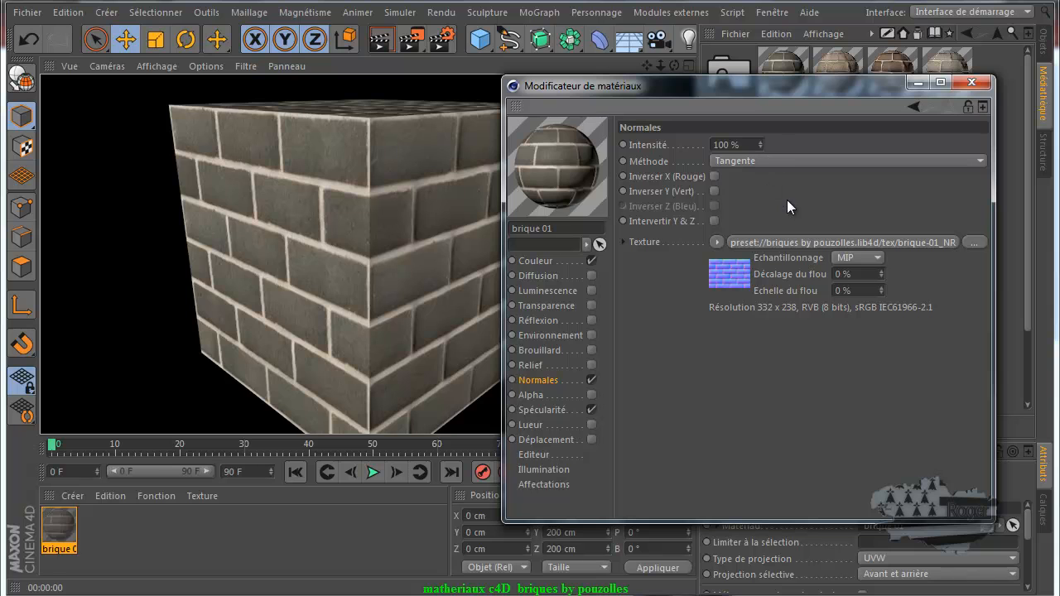
left_click(381, 42)
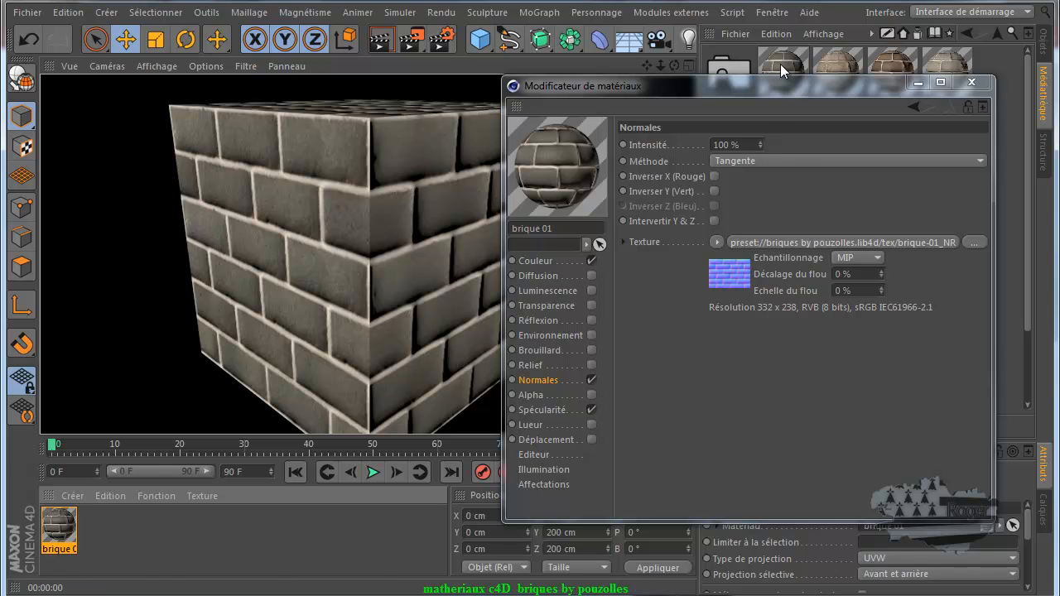
Load the brique 02 preset from the library, set its Normales intensity to 40 % and render the view.
double_click(840, 63)
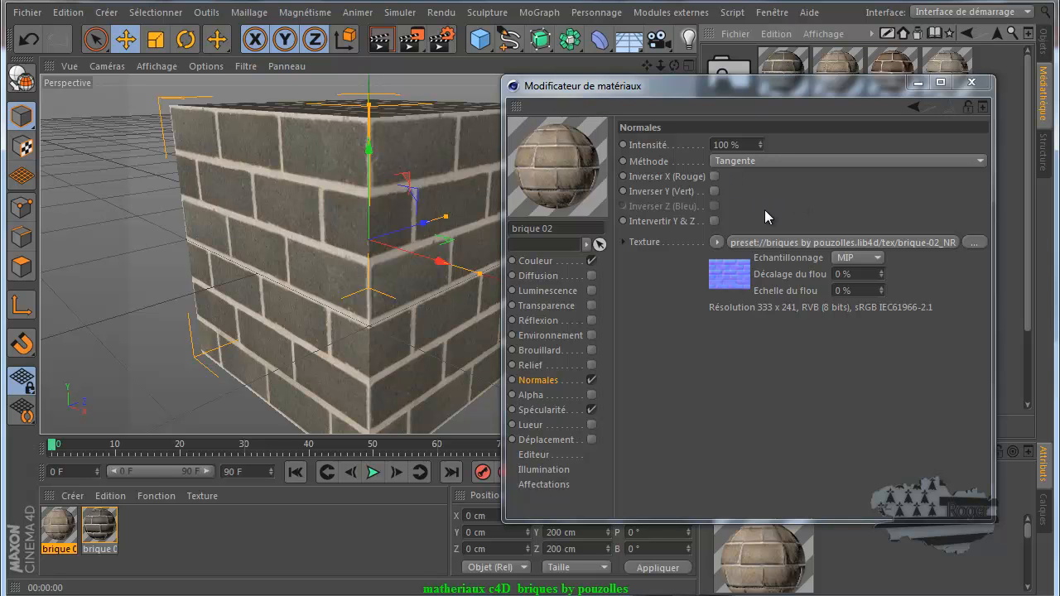
left_click(544, 408)
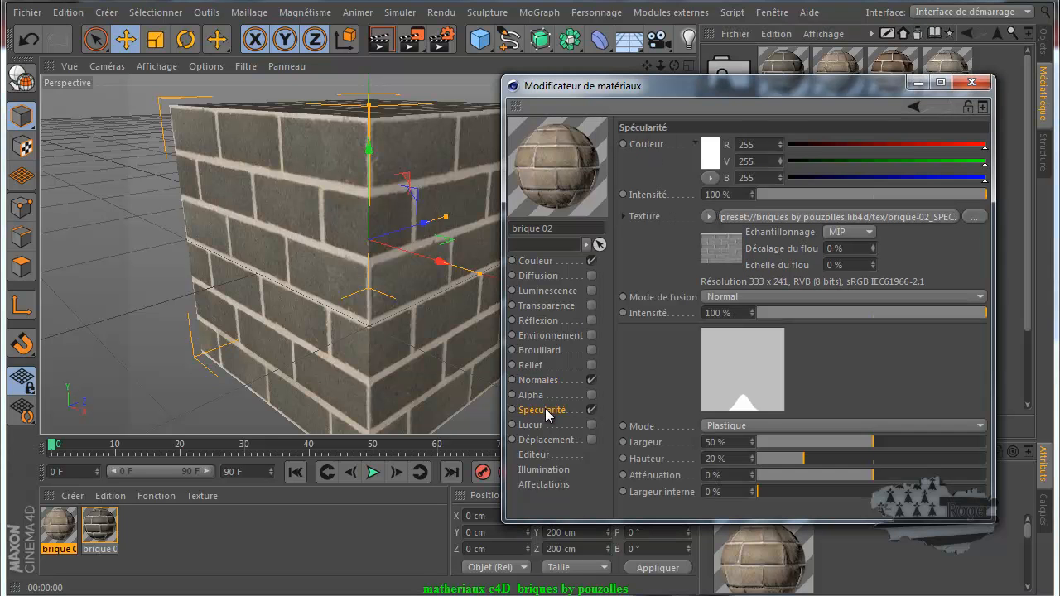
left_click(380, 42)
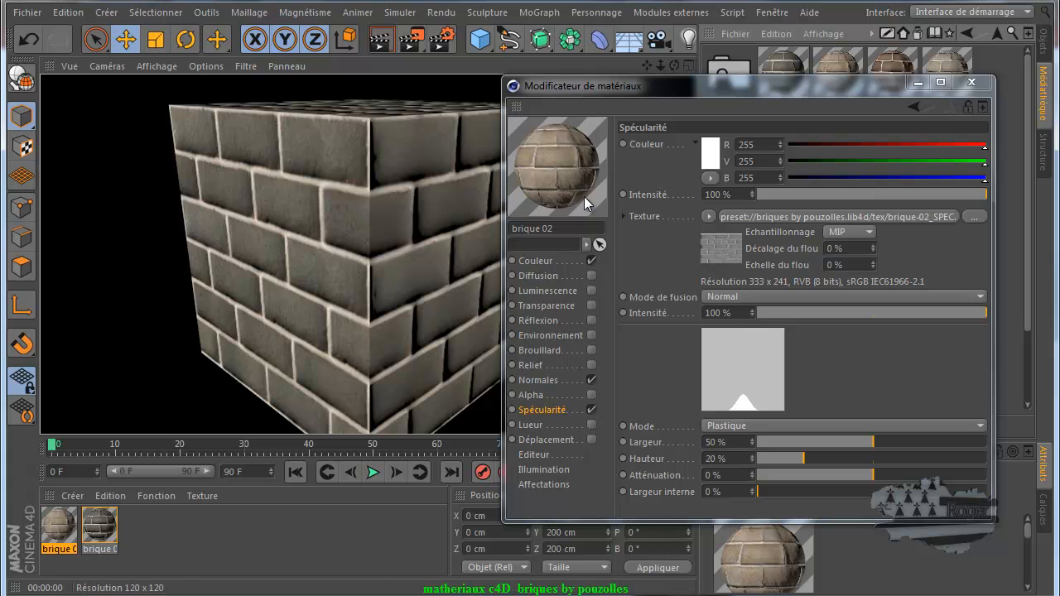
left_click(538, 380)
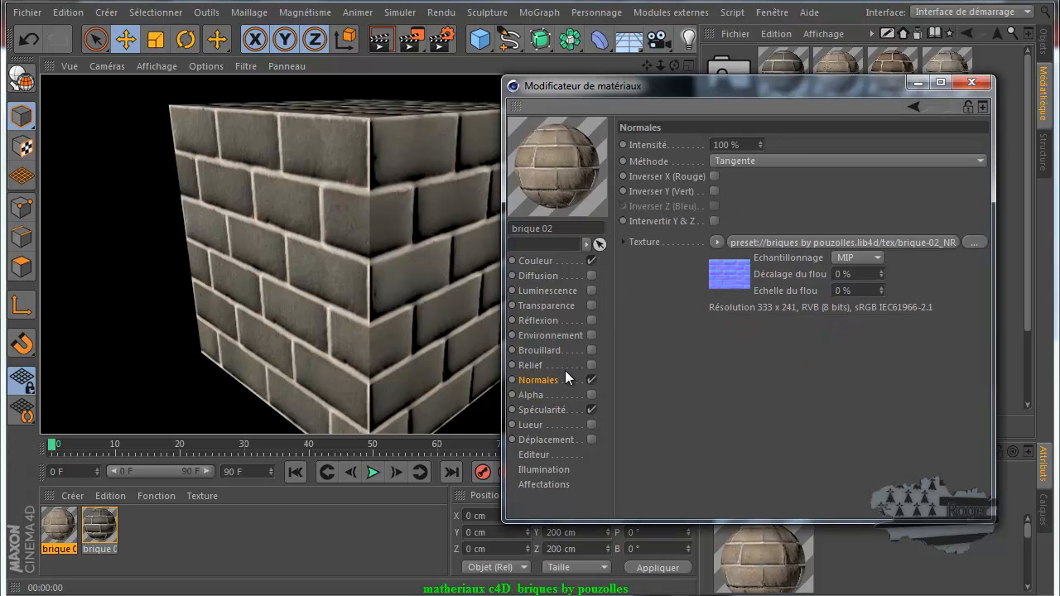
double_click(710, 144)
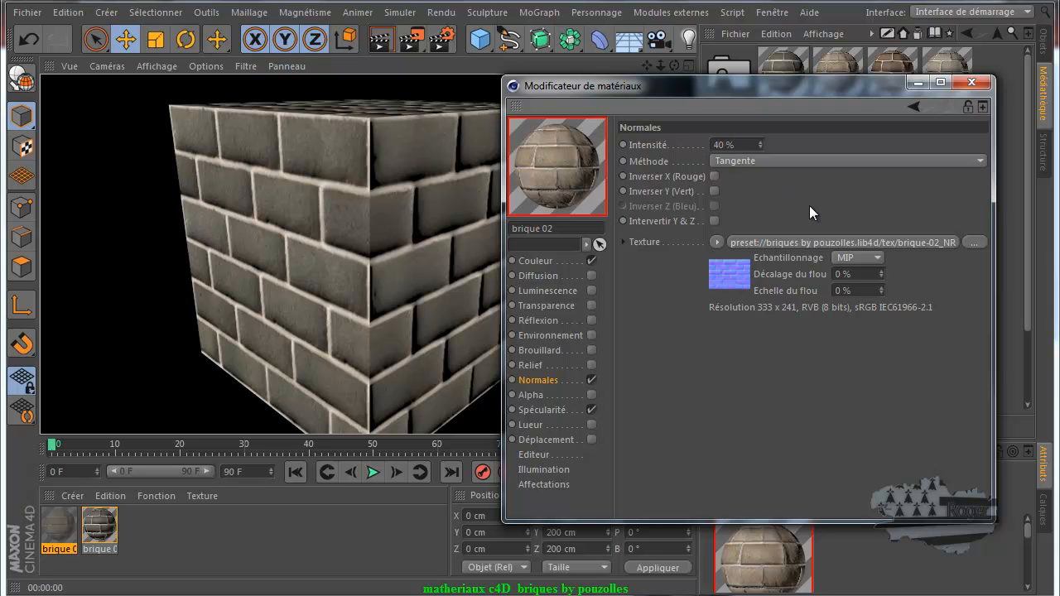
left_click(386, 41)
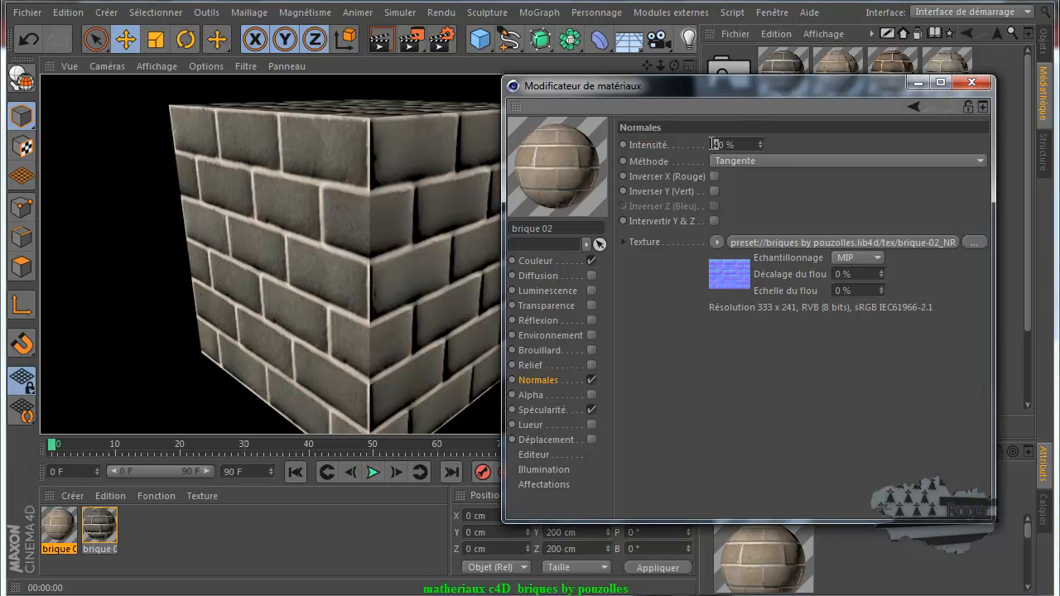
Try Normales intensities of 20 % and 10 % on brique 02, rendering the view for each.
type("2")
left_click(779, 208)
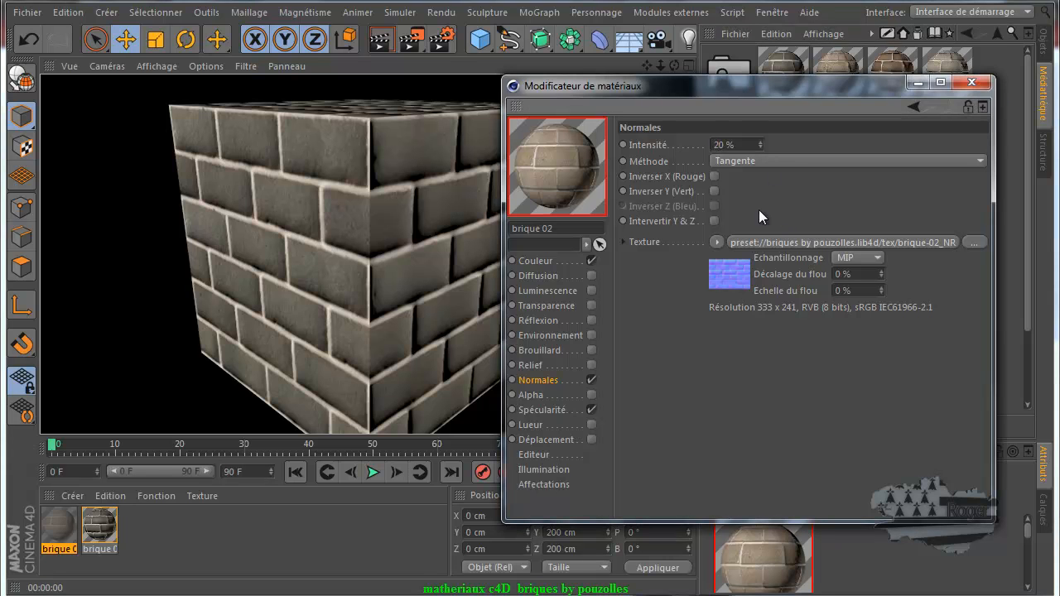
left_click(384, 41)
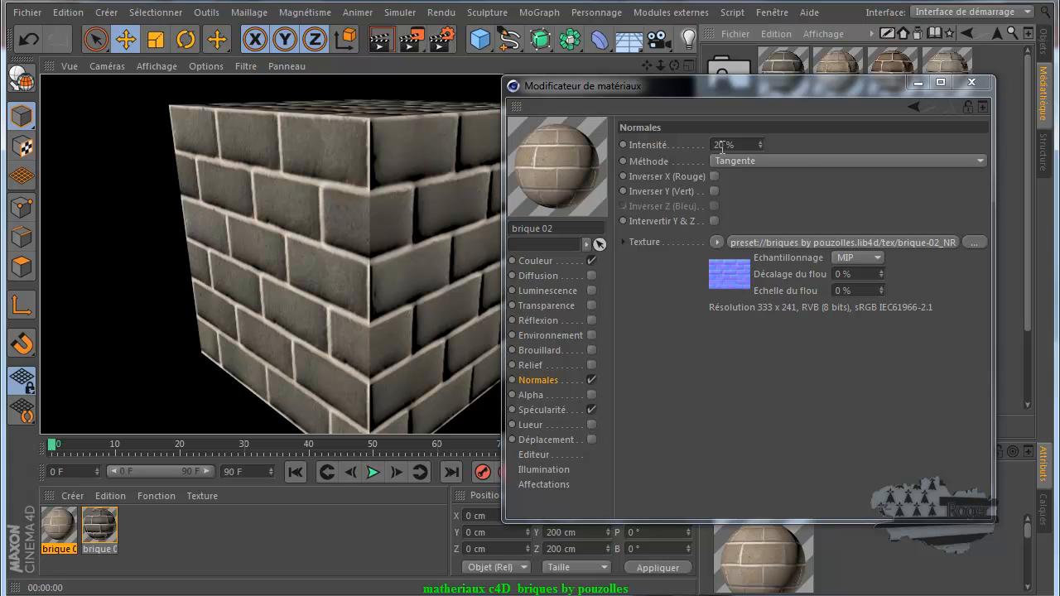
left_click_drag(722, 144, 709, 144)
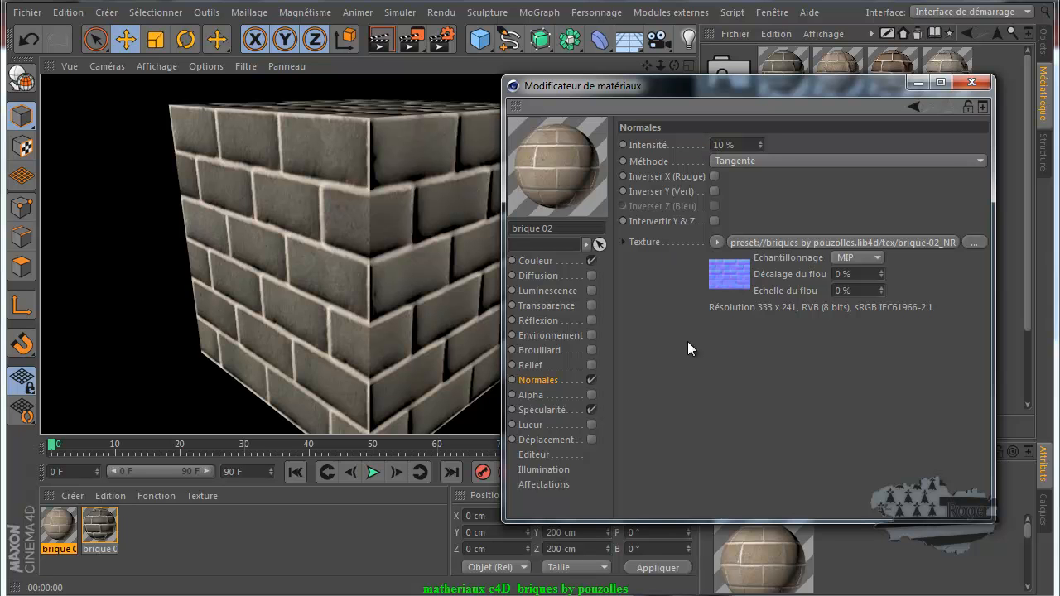
left_click(382, 43)
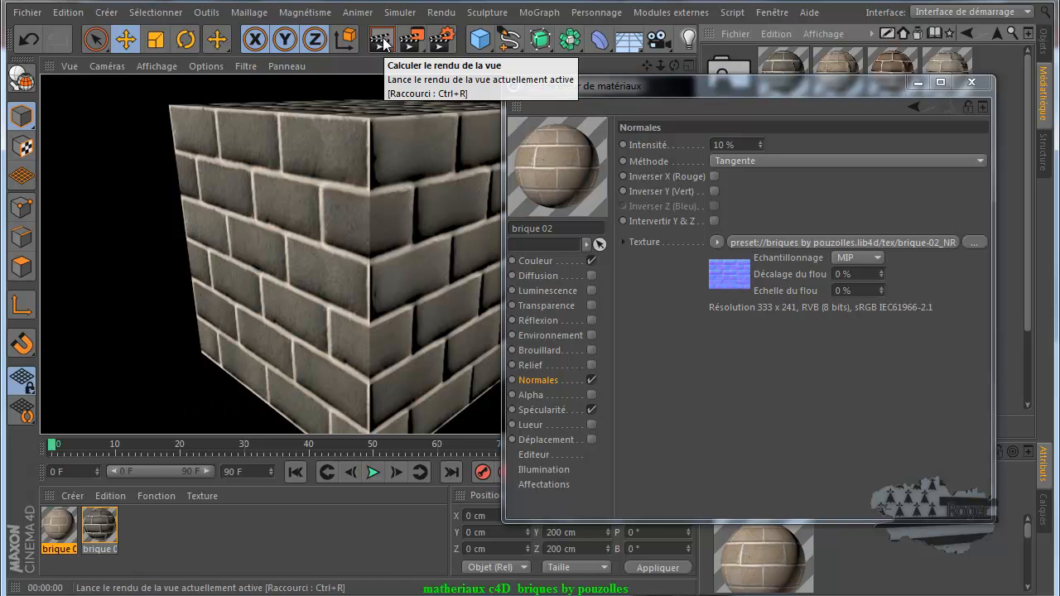
Close the material editor and replace the cube's brique 01 texture tag with the brique 02 material.
left_click(971, 82)
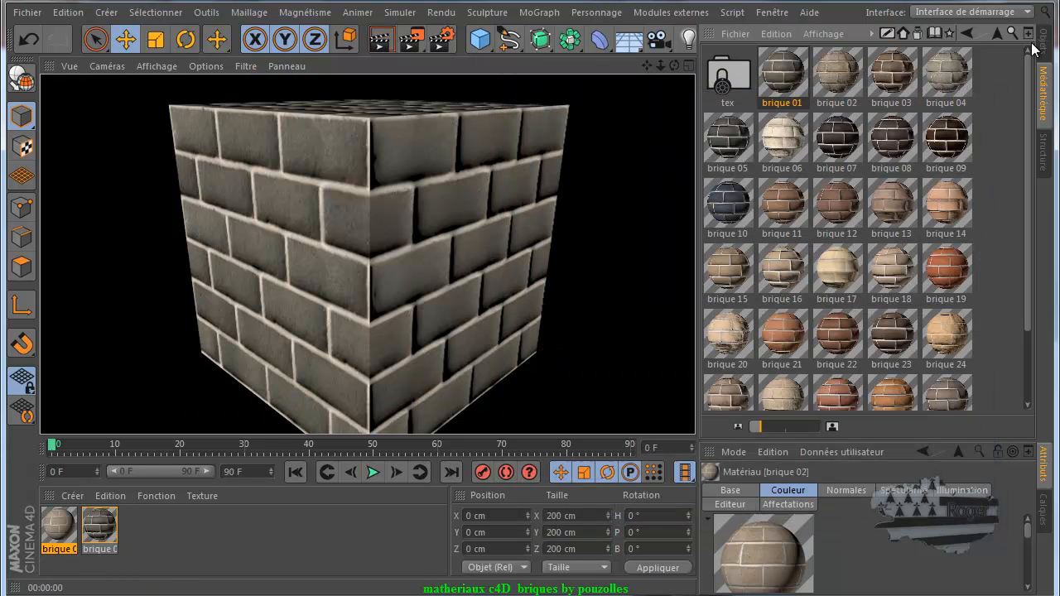
left_click(1041, 40)
left_click(813, 53)
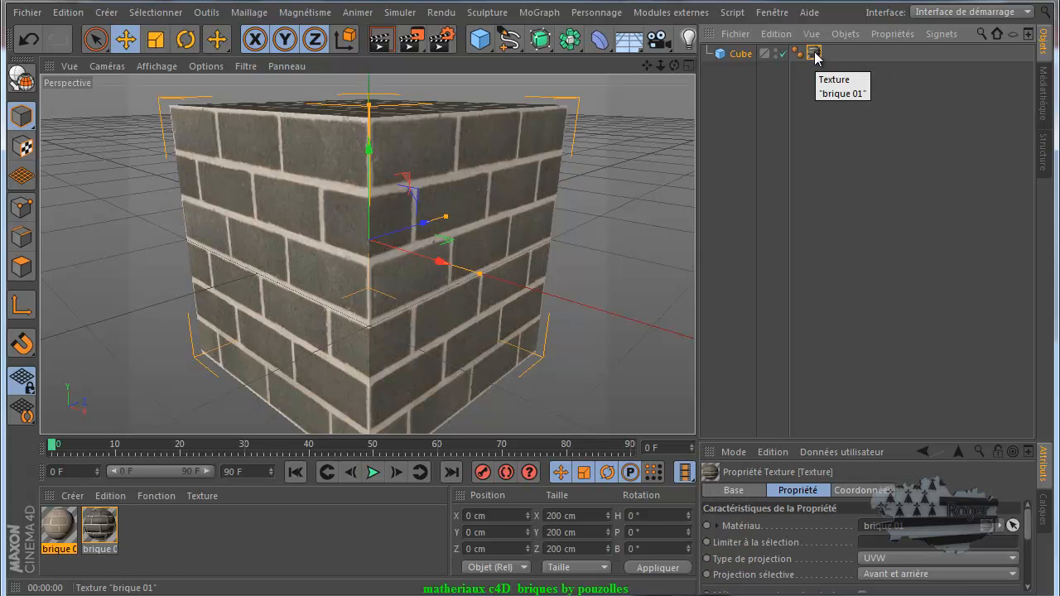
key("Delete")
left_click_drag(117, 450, 279, 249)
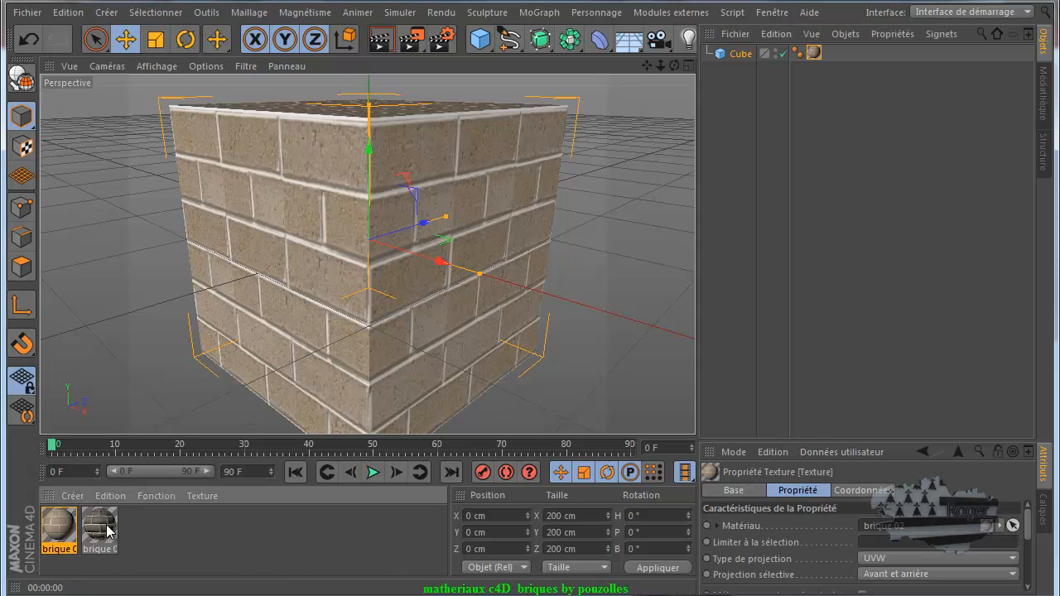
Reopen brique 02 in the material editor, move the editor off the cube and render the view.
left_click(63, 526)
double_click(63, 526)
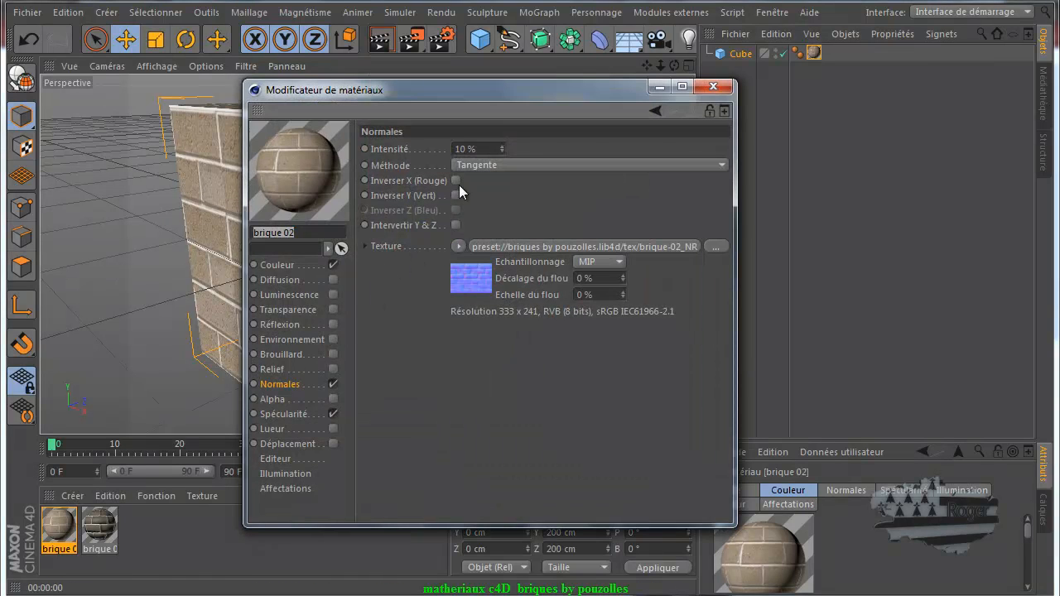
left_click_drag(483, 88, 759, 103)
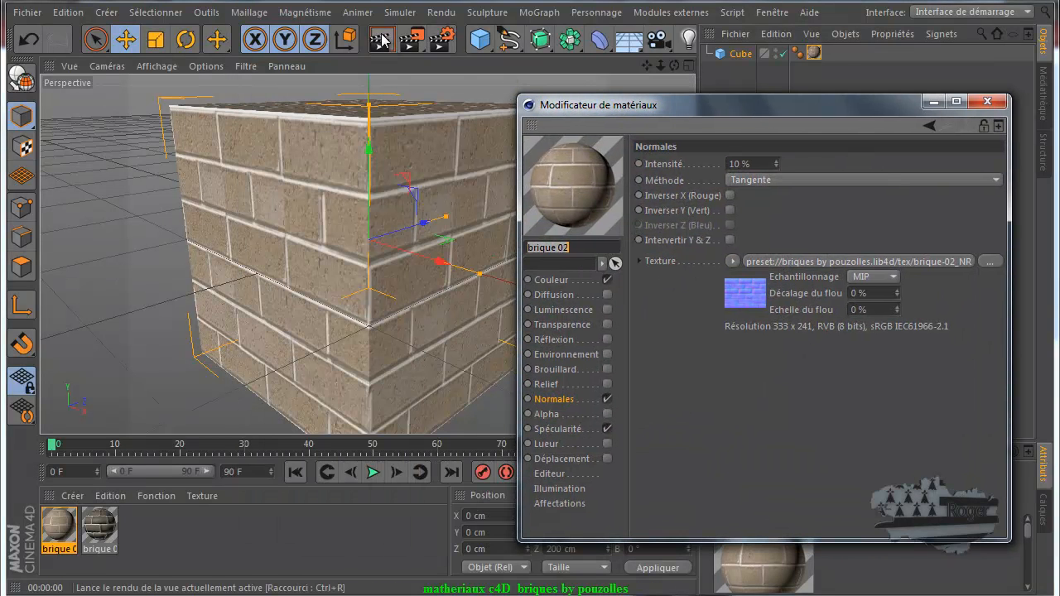
left_click(381, 39)
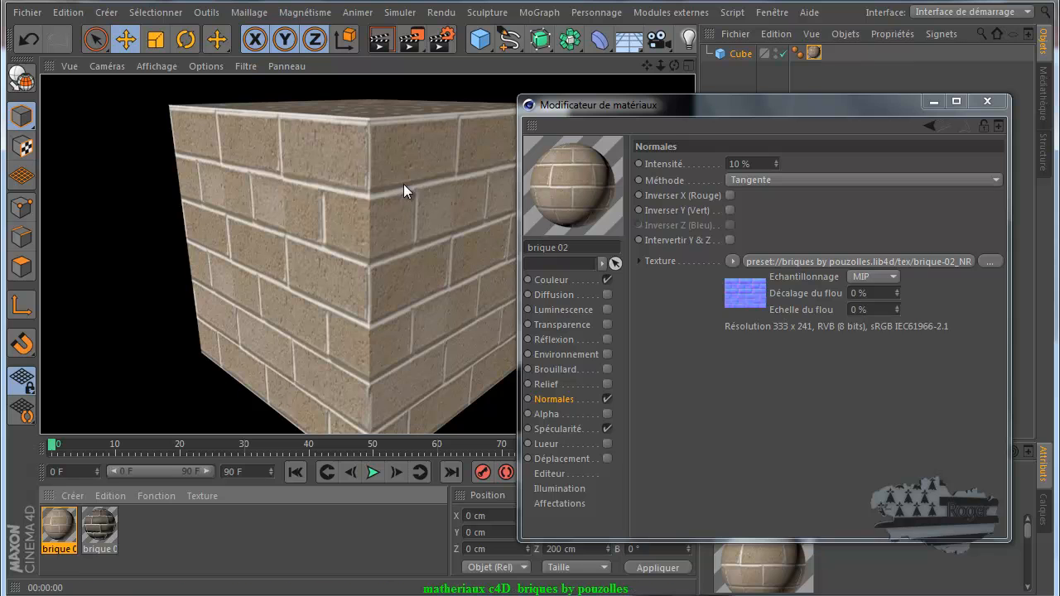
Set the Normales intensity of the applied brique 02 material to 40 % and render the cube again.
left_click(729, 163)
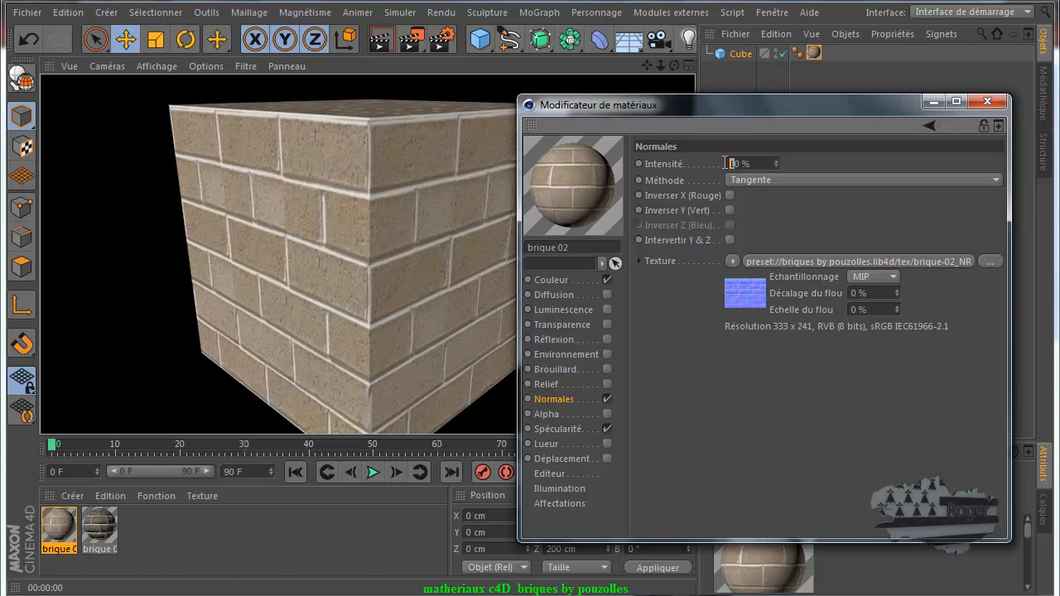
type("4")
left_click(796, 222)
left_click(382, 41)
left_click(382, 41)
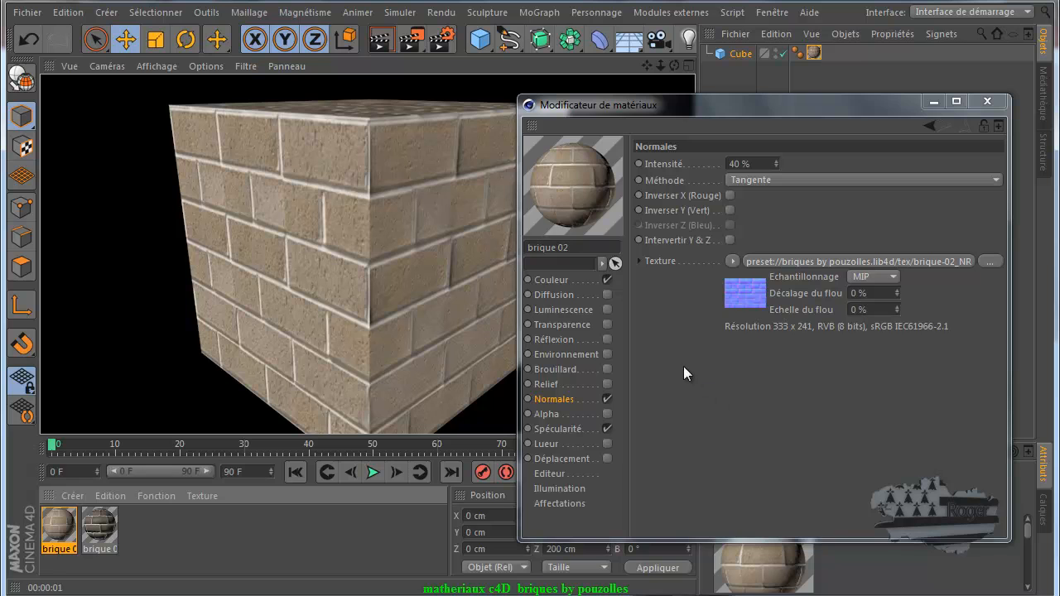
Examine the Spécularité channel of brique 02, and close the material editor.
left_click(569, 429)
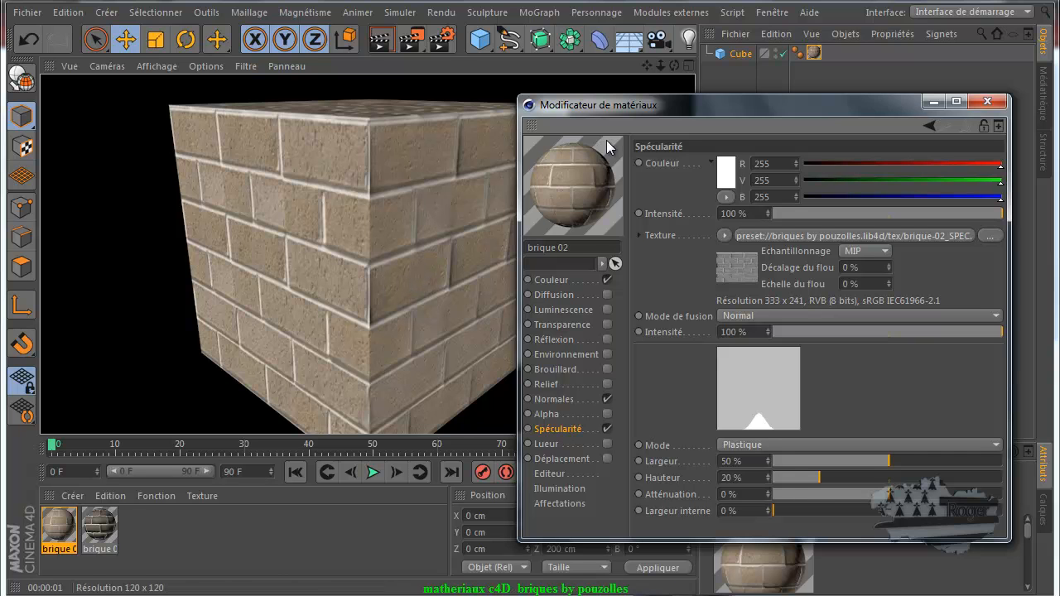
left_click_drag(683, 102, 583, 103)
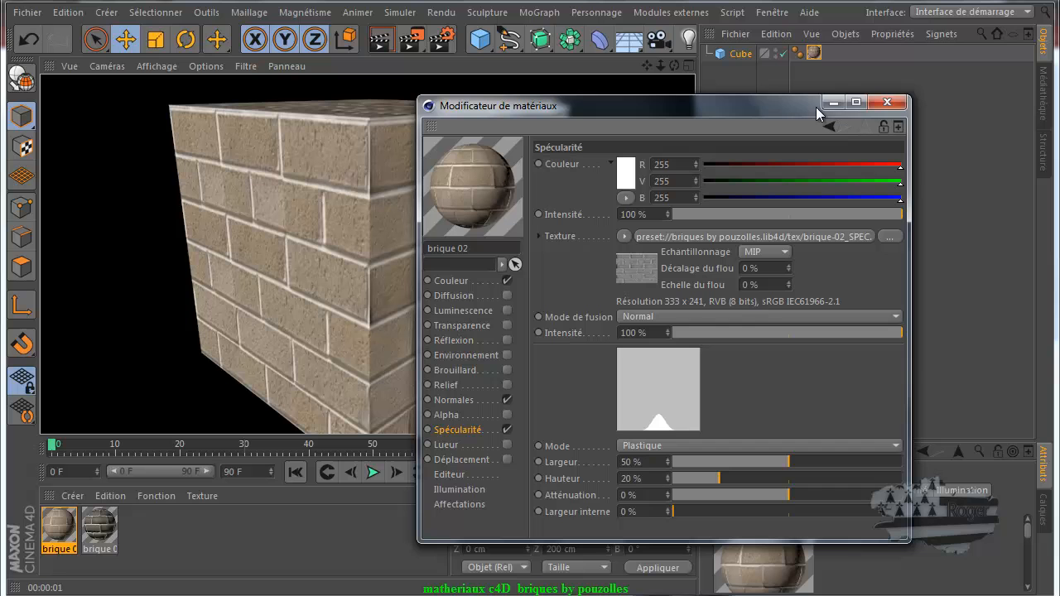
left_click(886, 103)
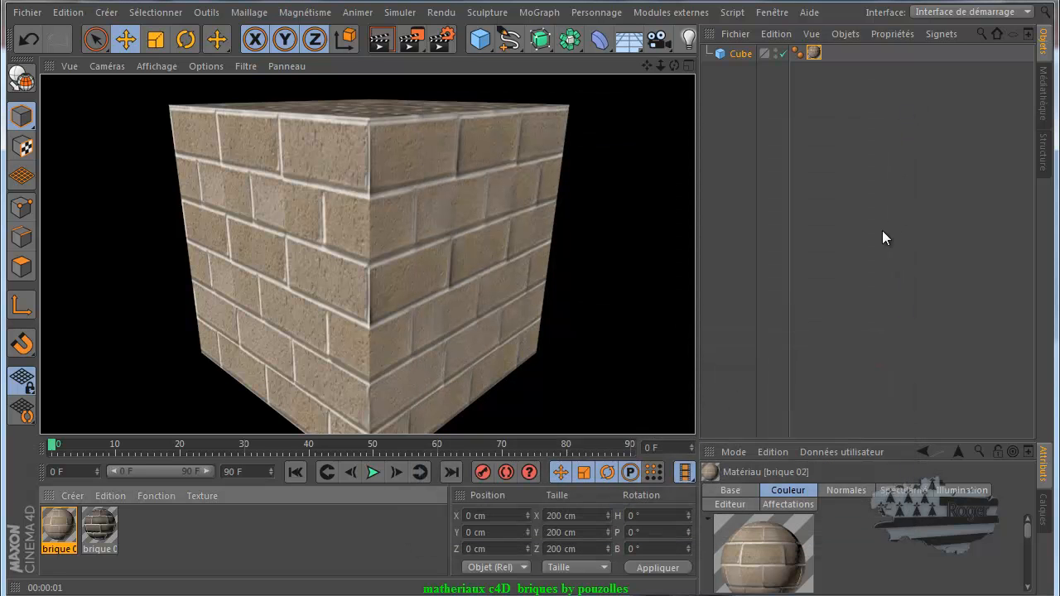
Return to the top level of the media library and turn off Lecture uniquement for the briques by pouzolles library.
left_click(1045, 104)
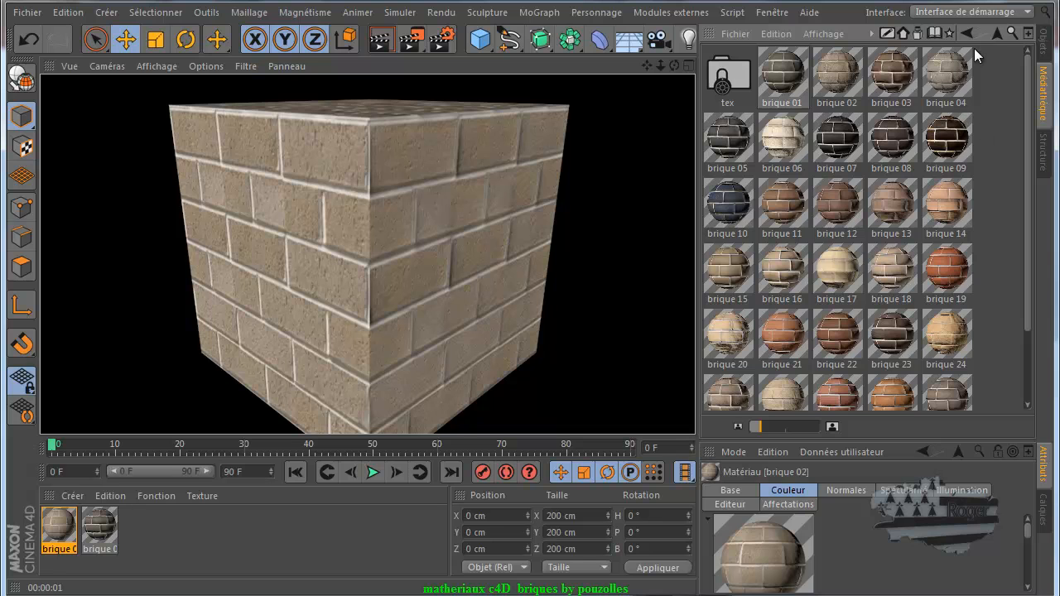
left_click(998, 31)
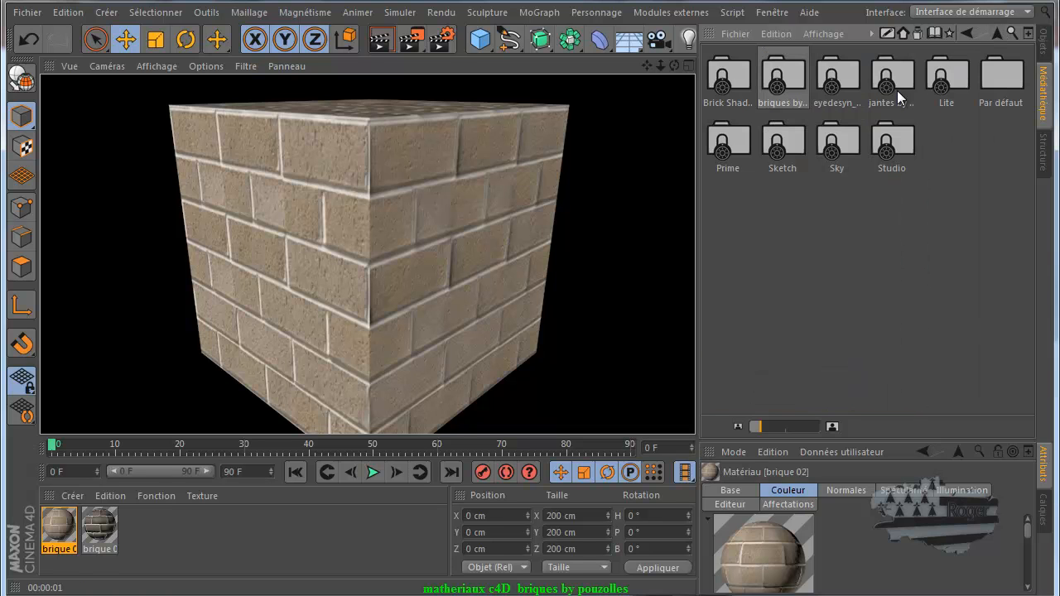
left_click(784, 90)
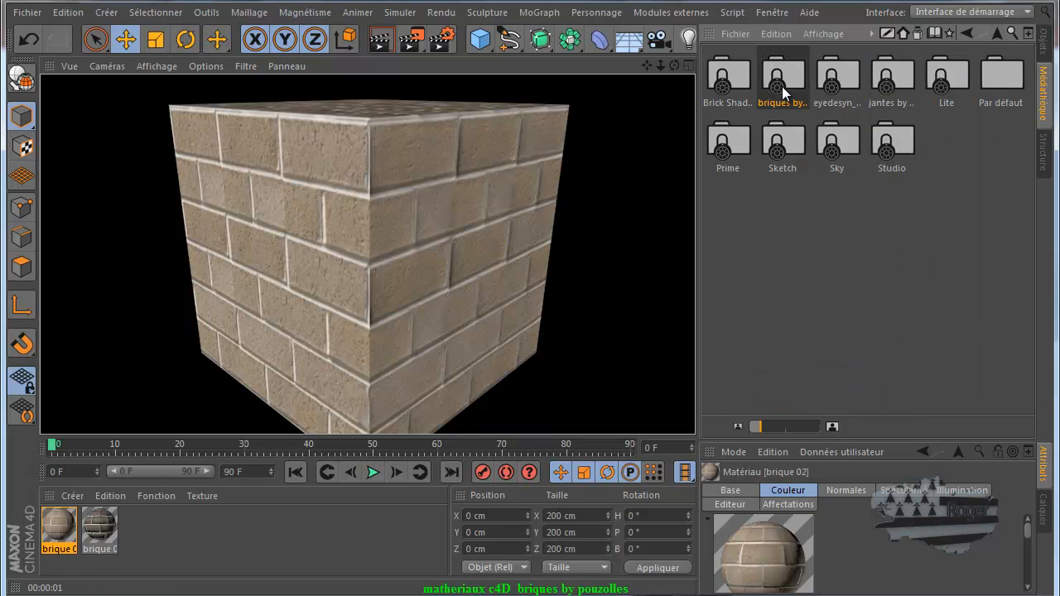
right_click(783, 90)
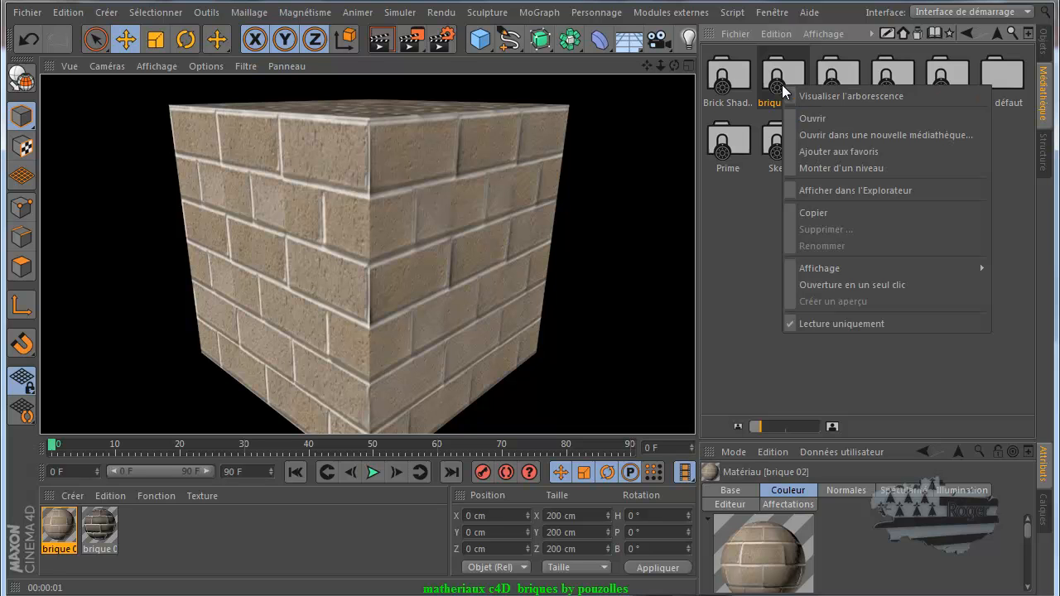
left_click(835, 324)
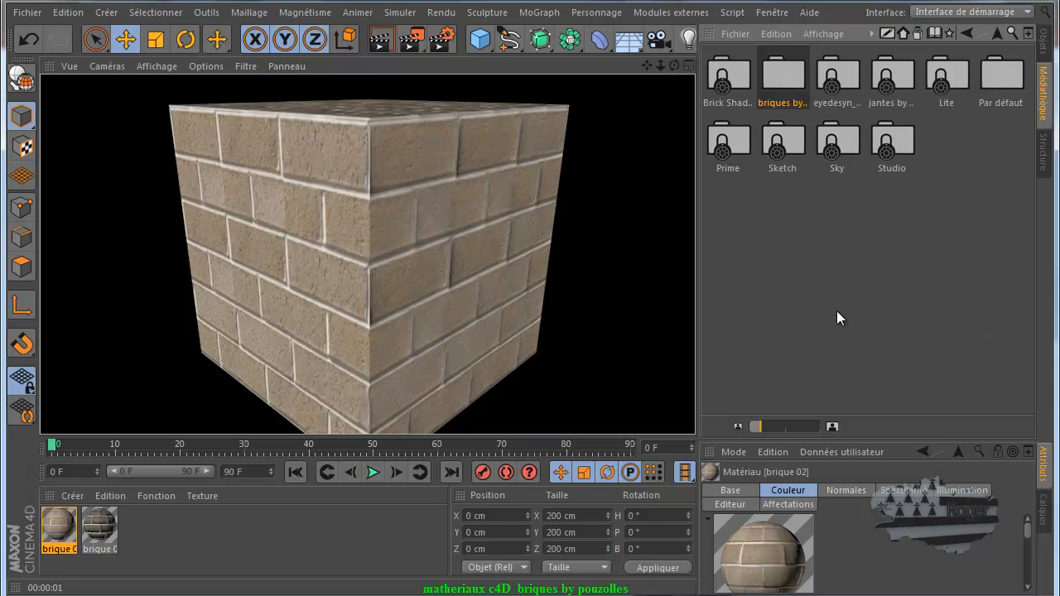
Look inside the unlocked briques by pouzolles library and turn its Lecture uniquement option back on.
double_click(784, 83)
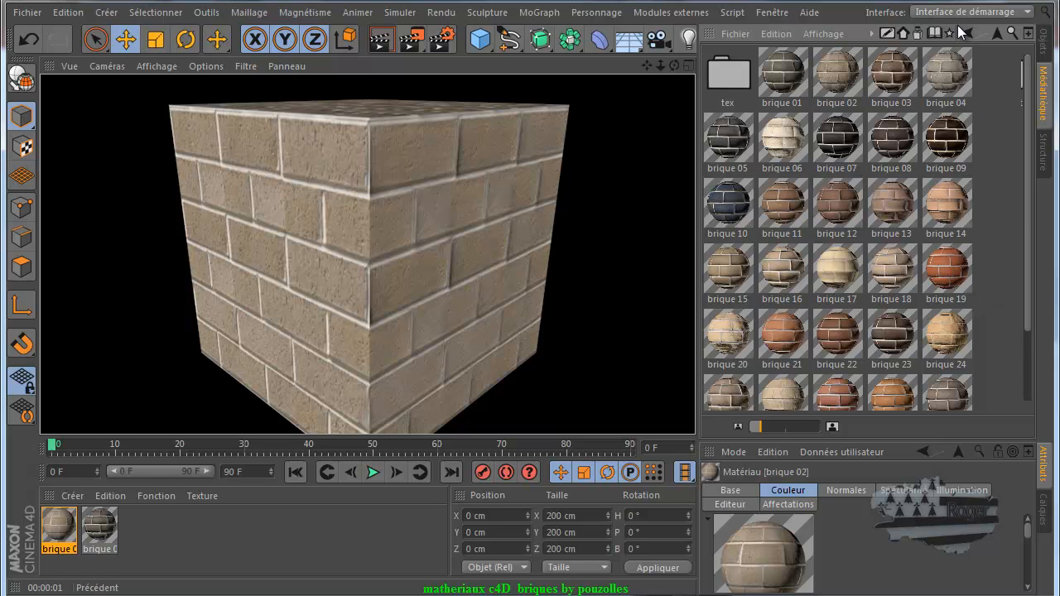
left_click(993, 33)
right_click(781, 78)
left_click(836, 317)
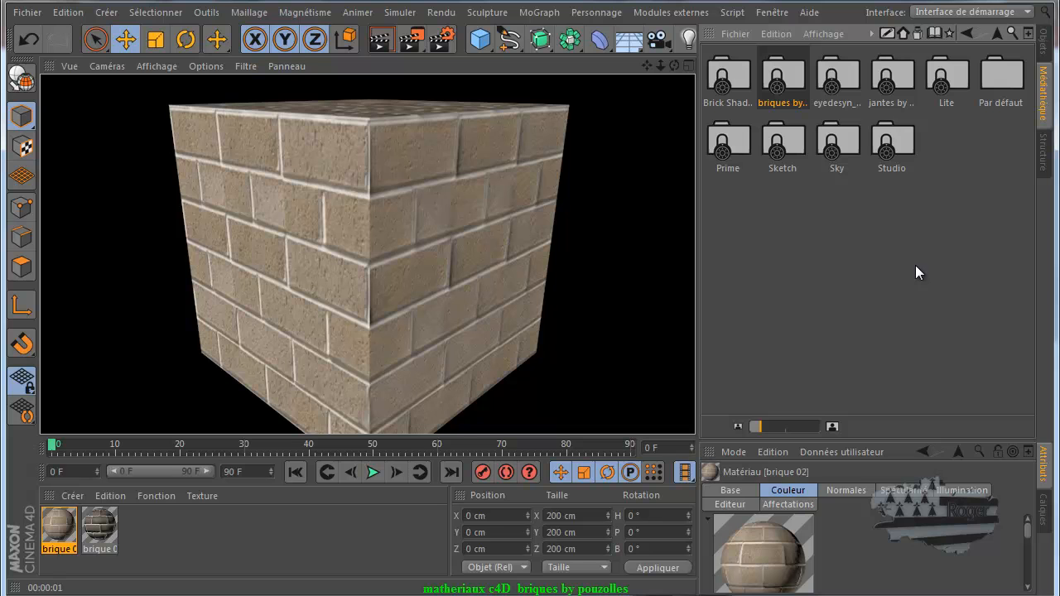
right_click(790, 69)
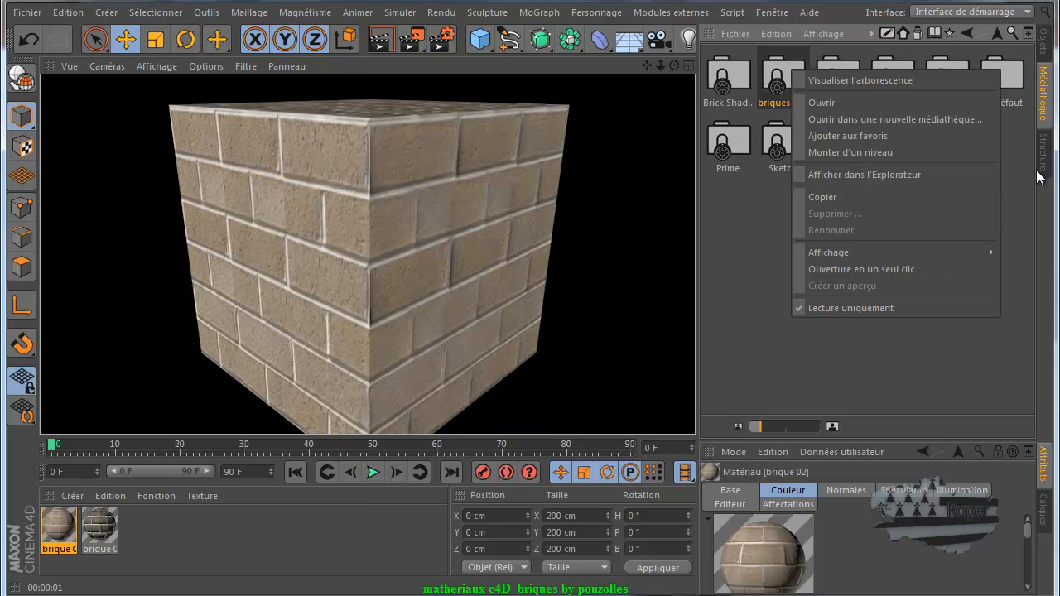
Look inside the Studio library and return to the top level of the media library.
left_click(1047, 93)
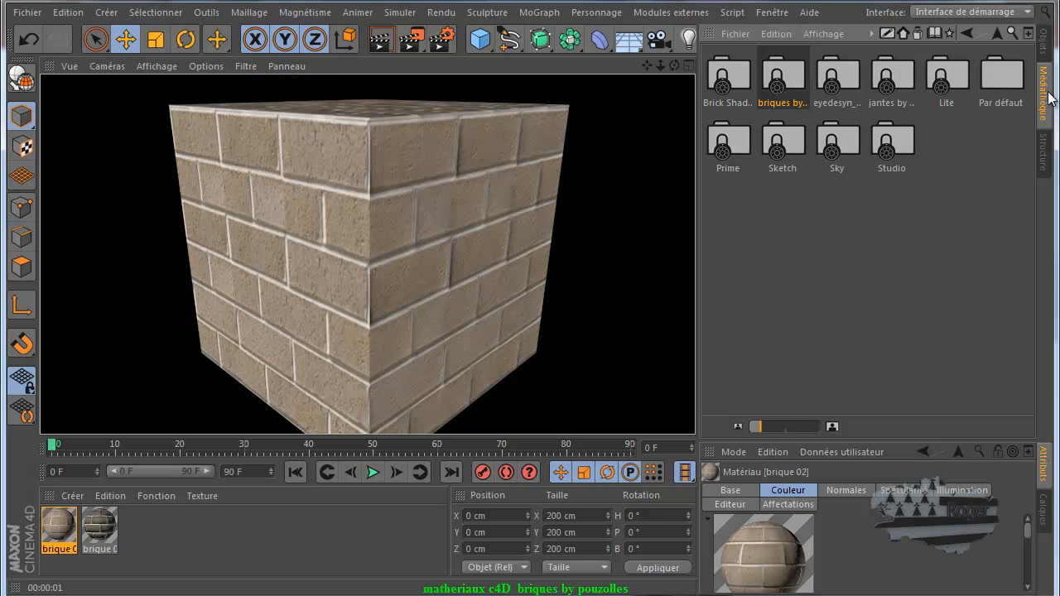
left_click(998, 33)
double_click(956, 86)
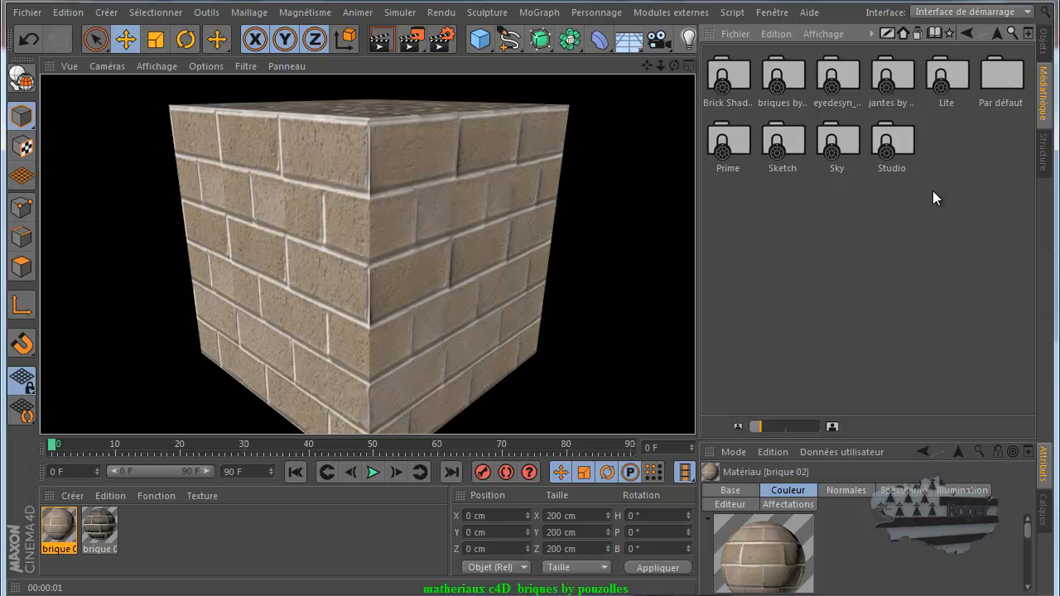
double_click(889, 143)
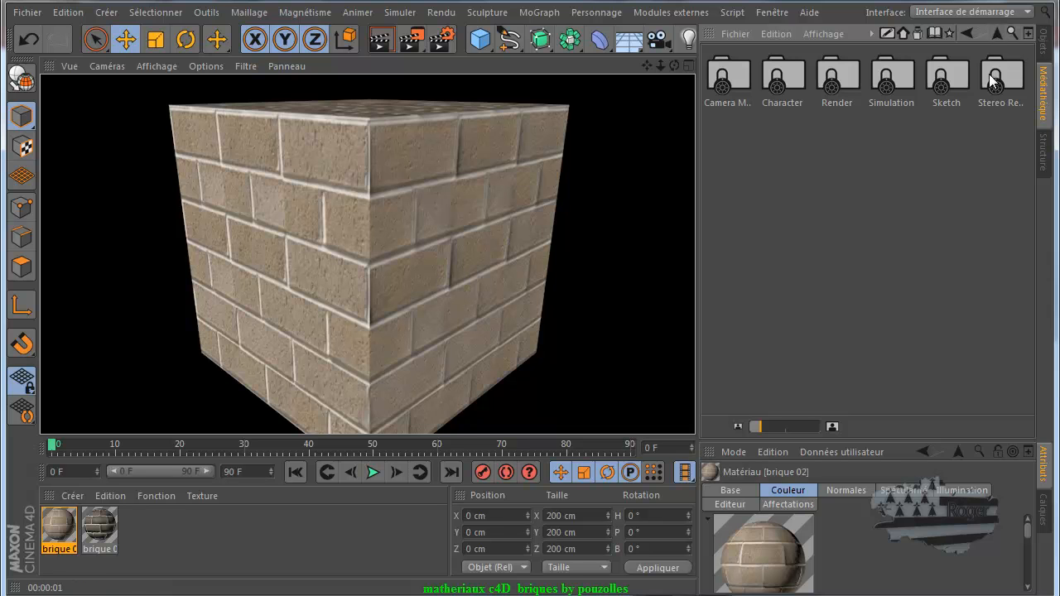
left_click(996, 33)
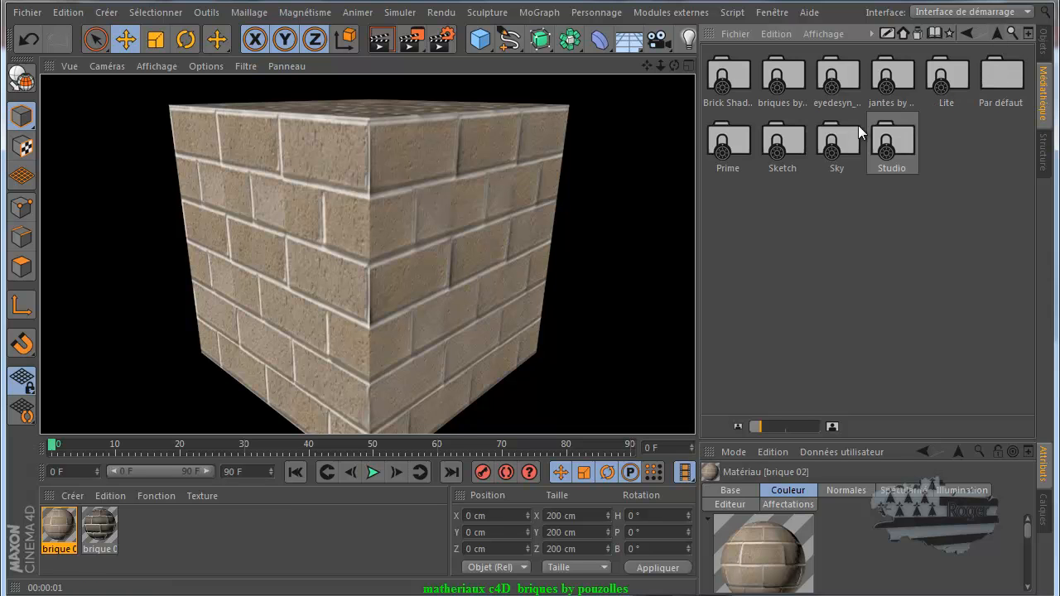
Try to turn off Lecture uniquement for the Studio library, and check the same option on the jantes library.
right_click(894, 149)
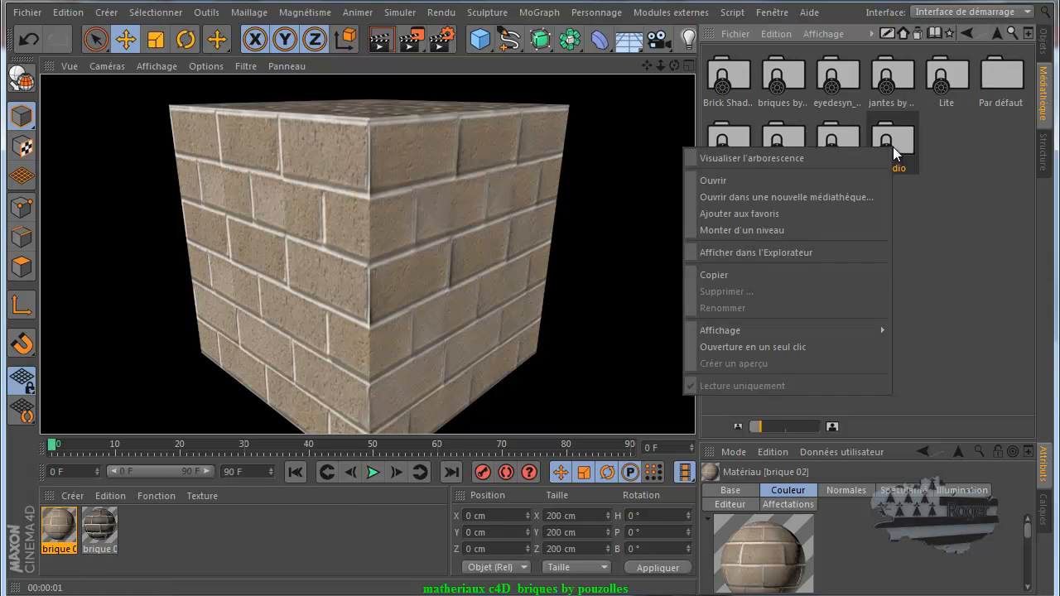
left_click(718, 384)
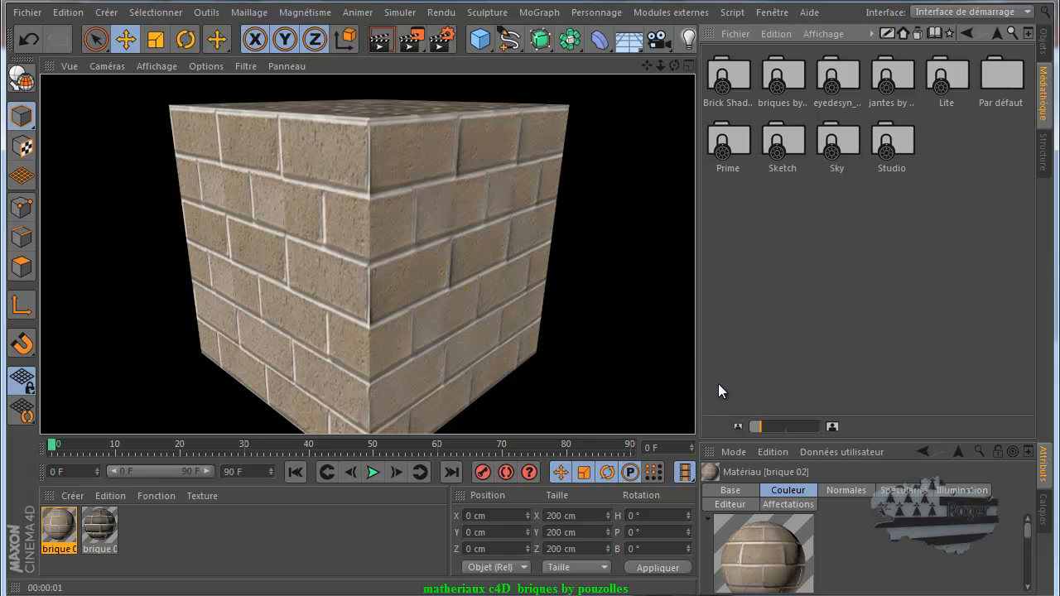
left_click(898, 135)
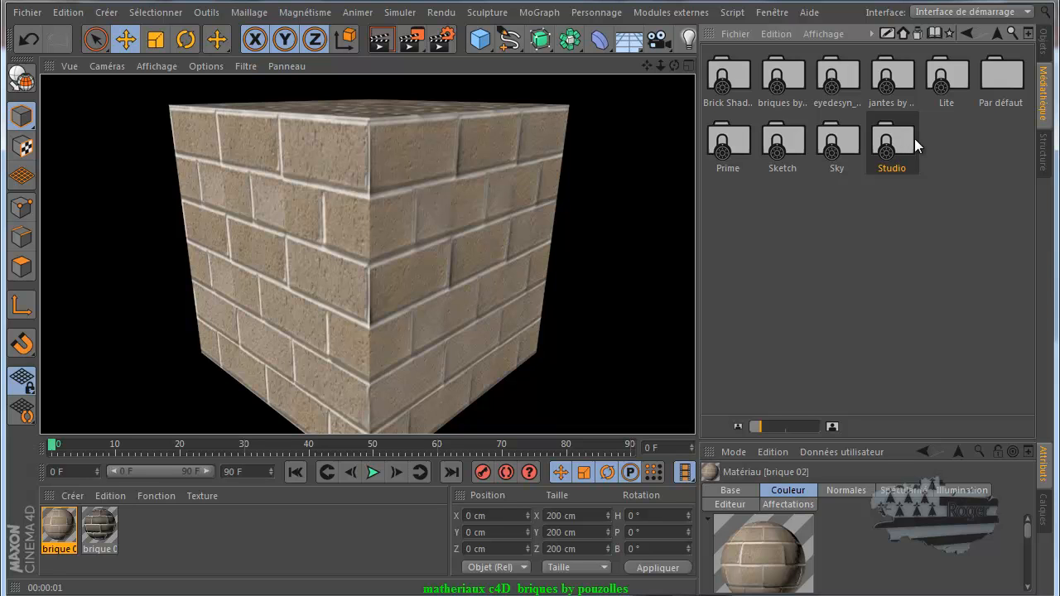
right_click(892, 77)
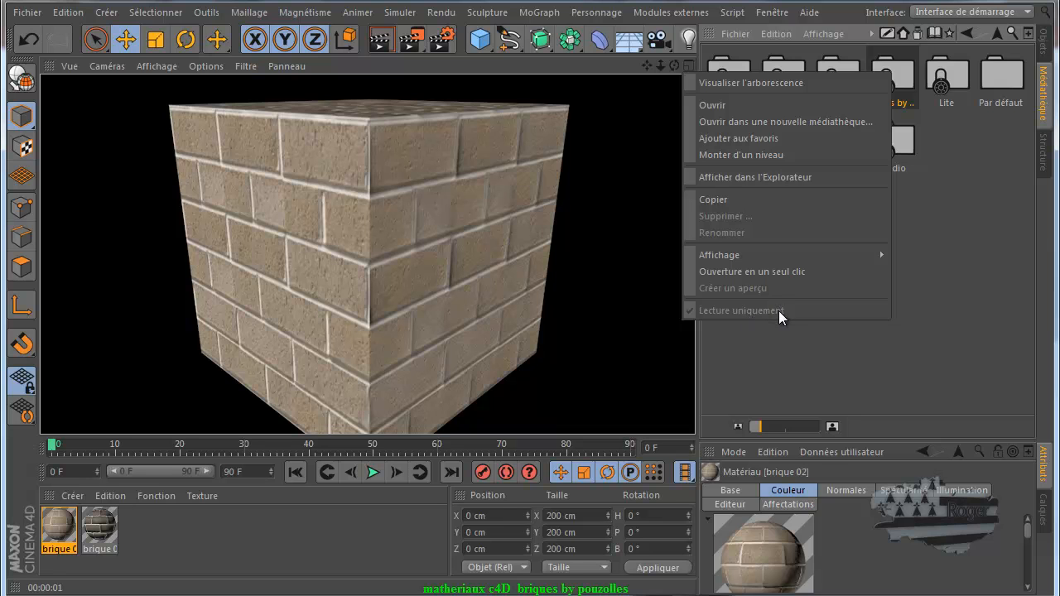
left_click(944, 247)
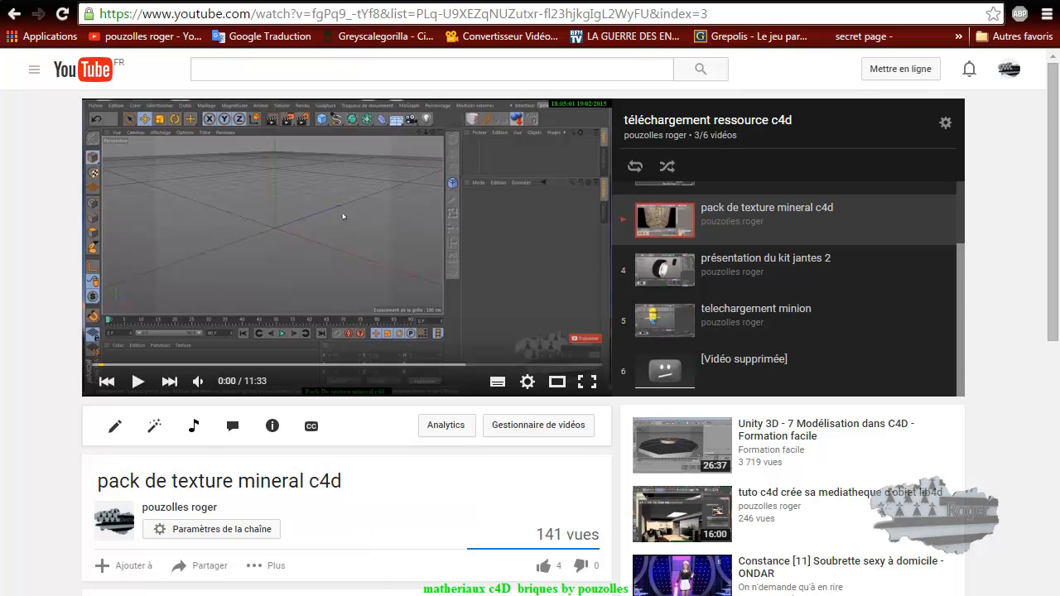
Find the 1fichier download link in the description of the "pack de texture mineral c4d" video and highlight it.
scroll(409, 588, "down", 1)
scroll(409, 587, "down", 1)
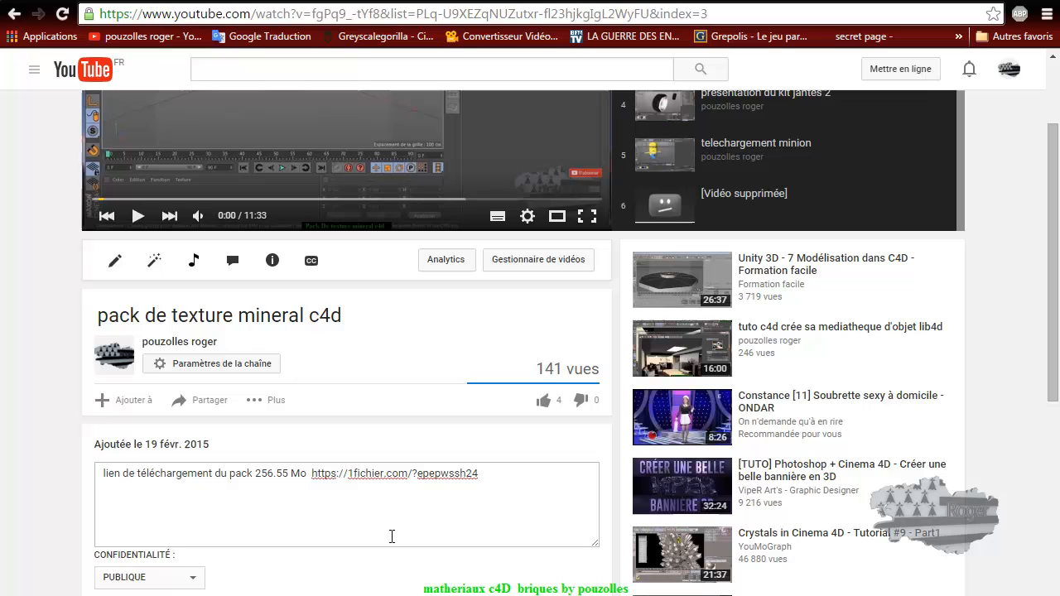
left_click(372, 474)
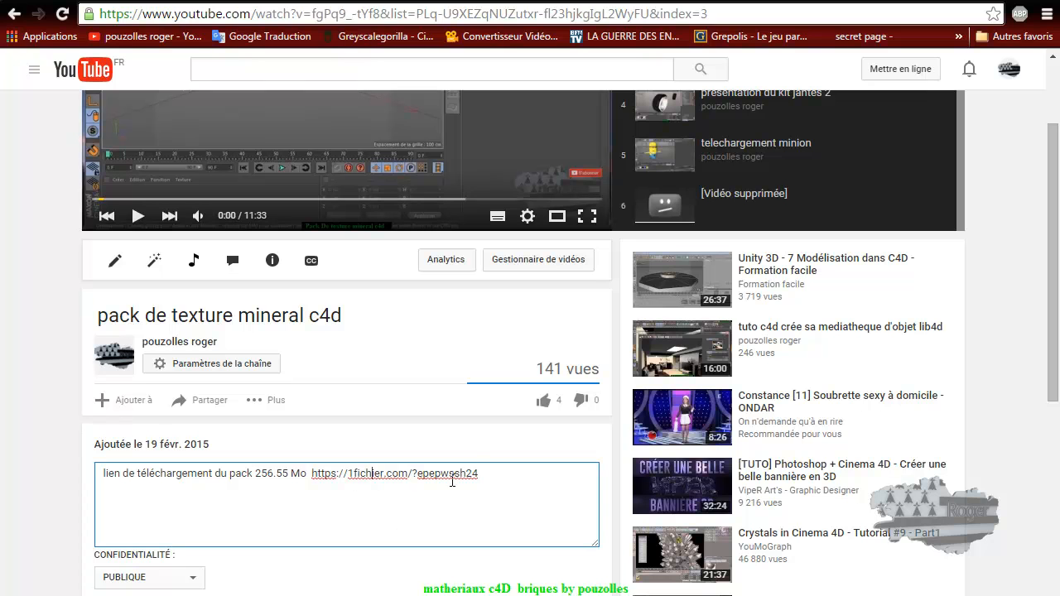
double_click(479, 474)
left_click_drag(381, 473, 315, 477)
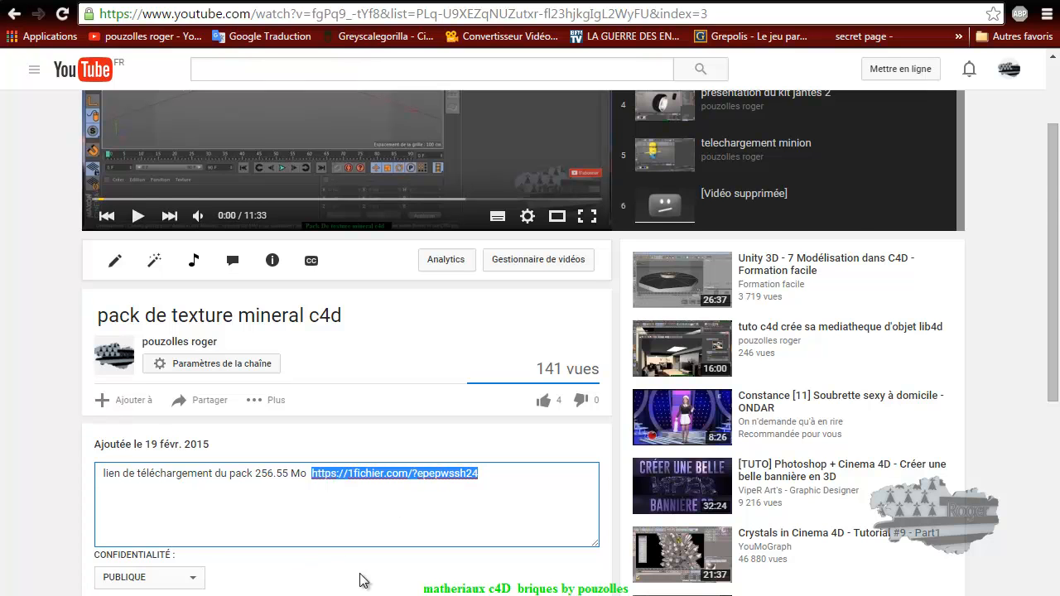
Read through the comments below the video, clear the link selection in the description and return to the page's start.
scroll(364, 580, "down", 3)
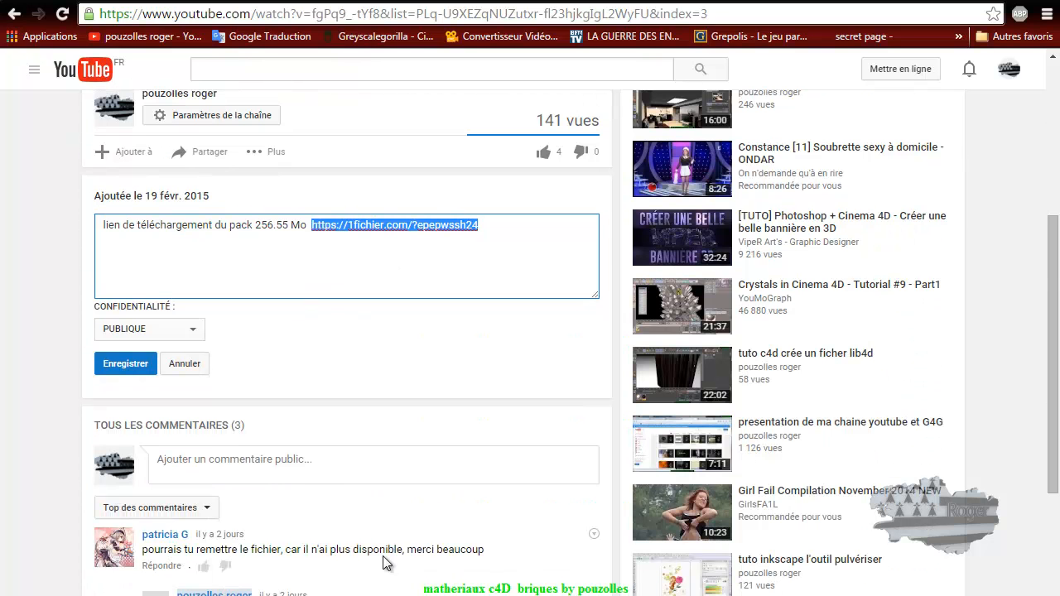
scroll(389, 559, "down", 2)
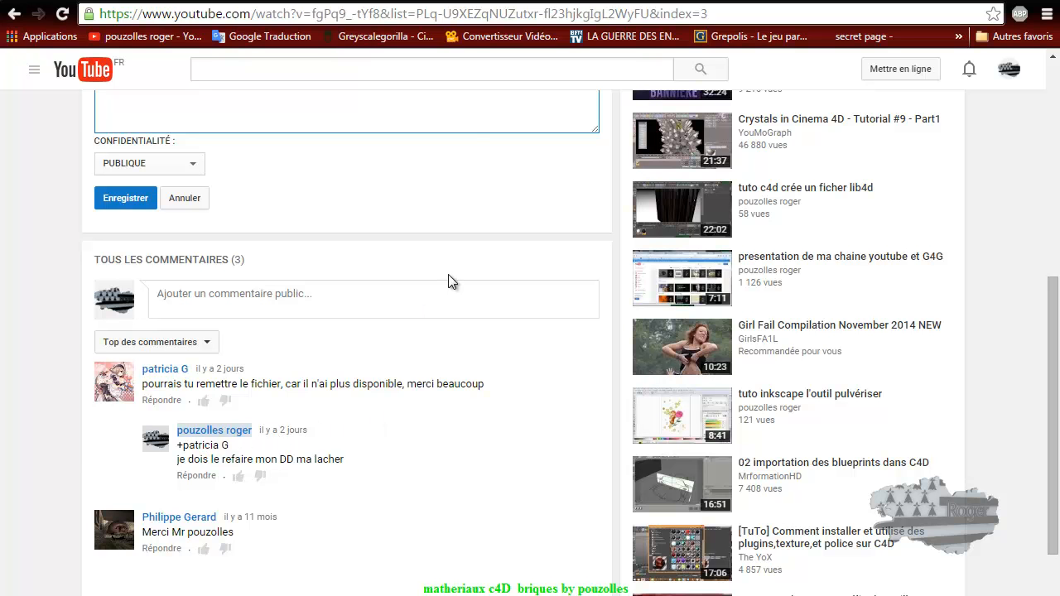
scroll(448, 281, "up", 5)
scroll(448, 274, "up", 2)
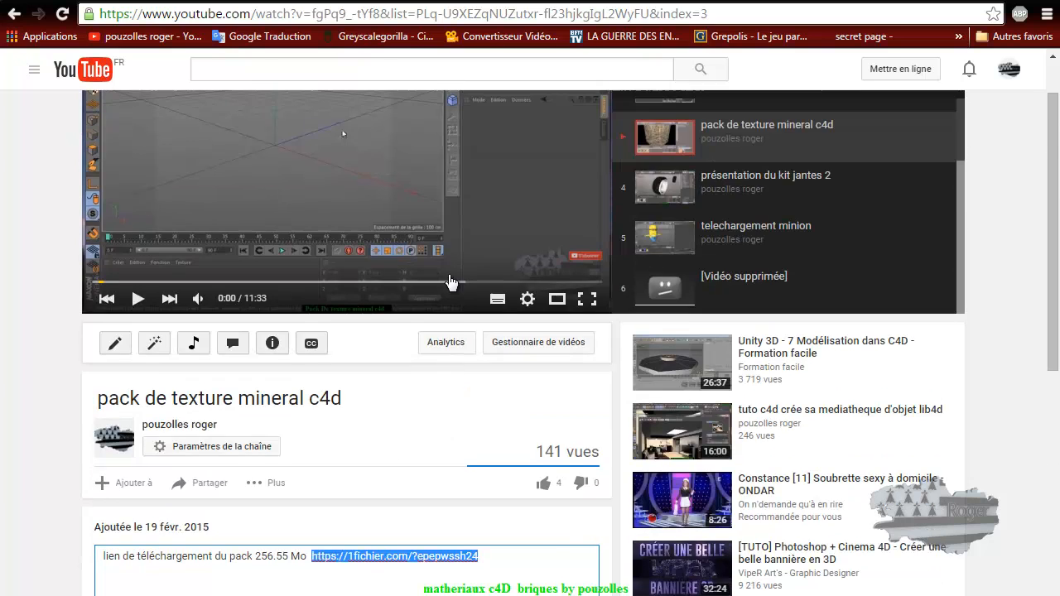
scroll(448, 274, "down", 4)
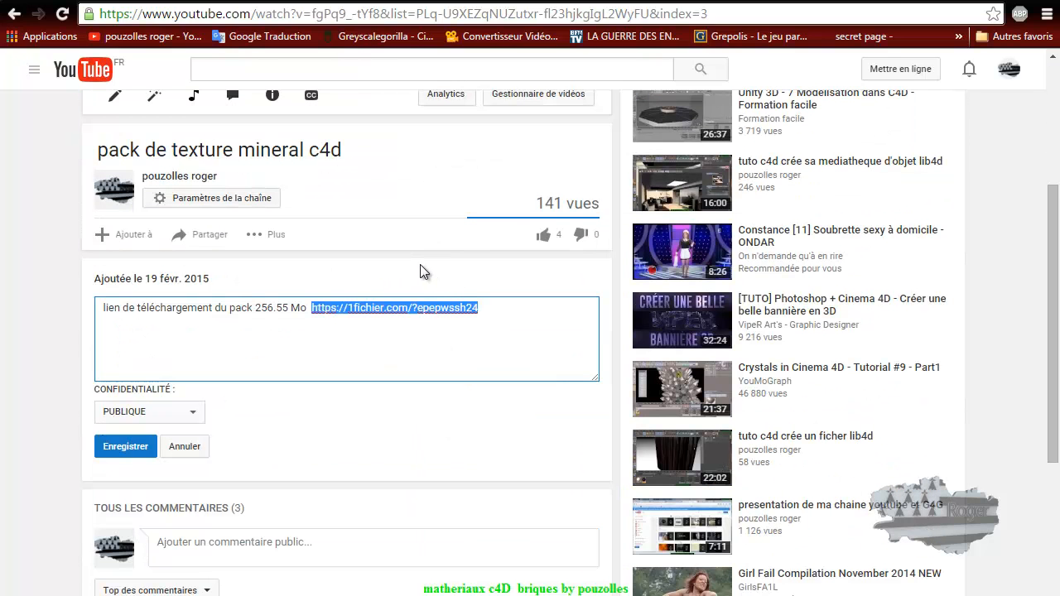
left_click(420, 264)
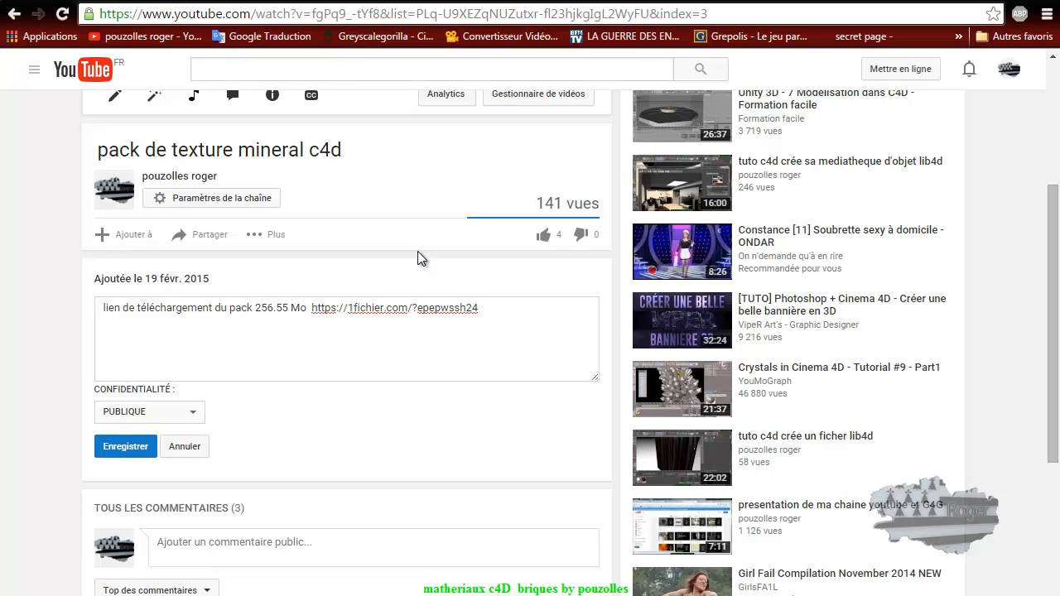
scroll(417, 250, "up", 4)
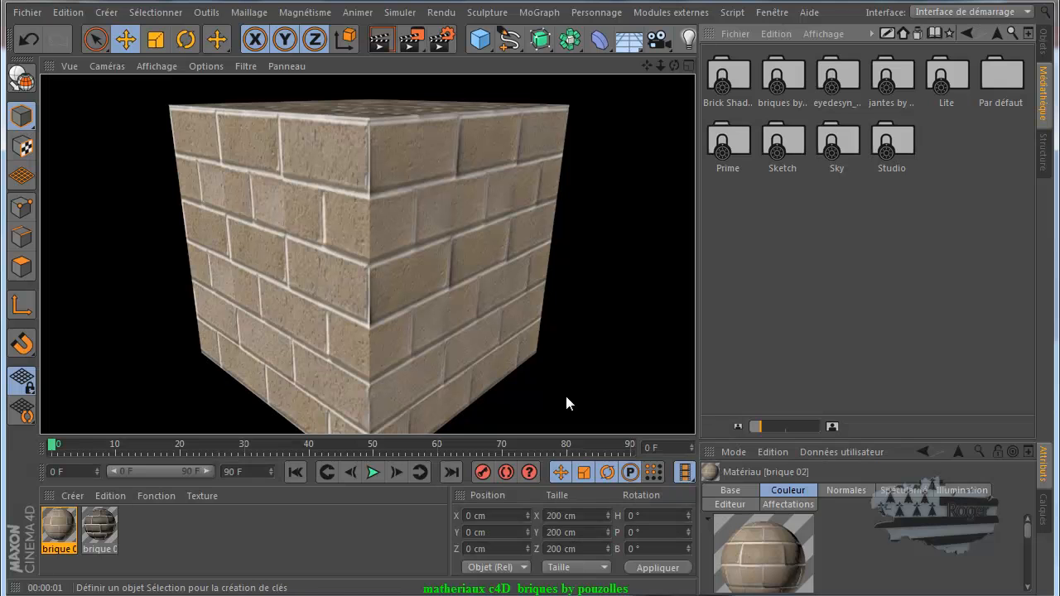
Check the Cube in the object list, and browse all the brick presets in the briques by pouzolles library.
left_click(1043, 43)
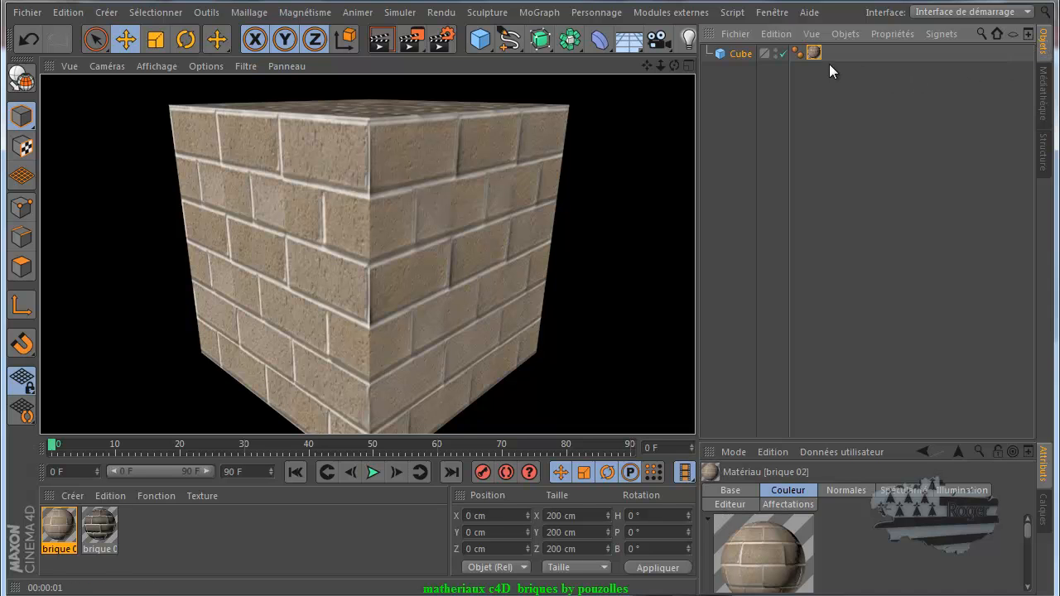
left_click(1043, 91)
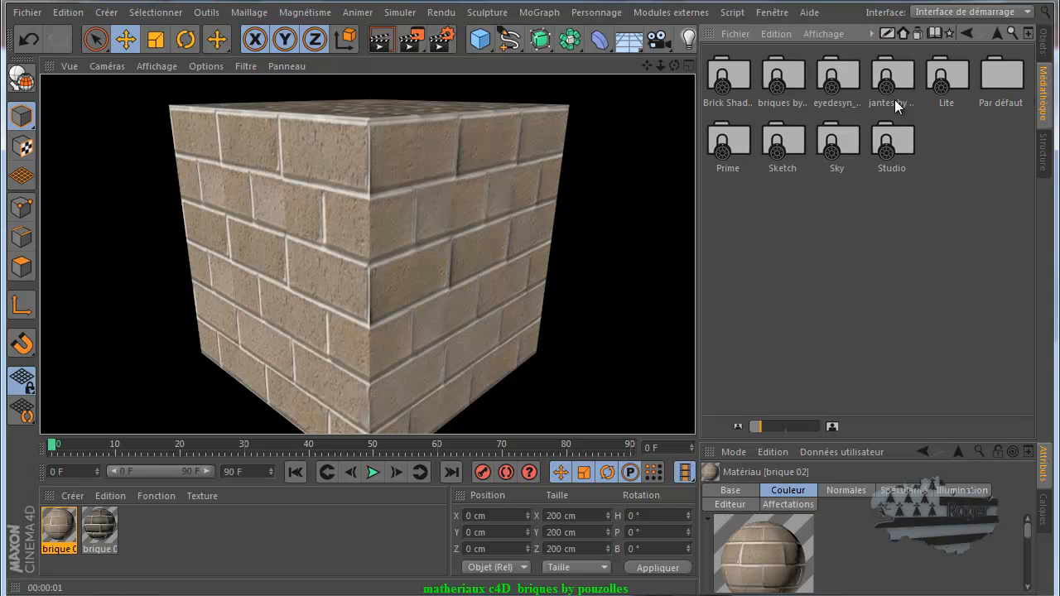
double_click(782, 82)
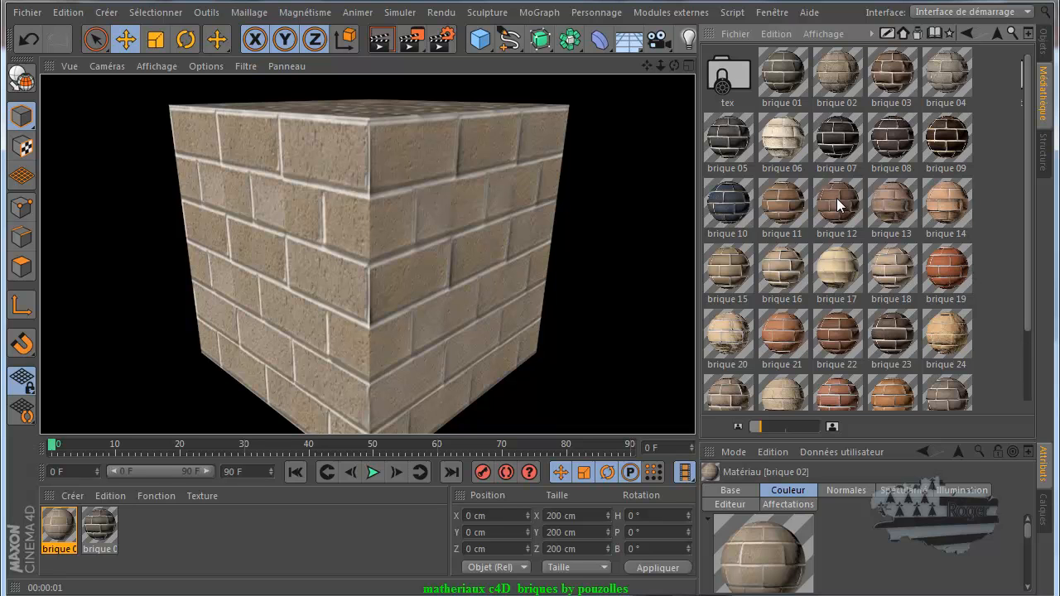
scroll(851, 265, "down", 3)
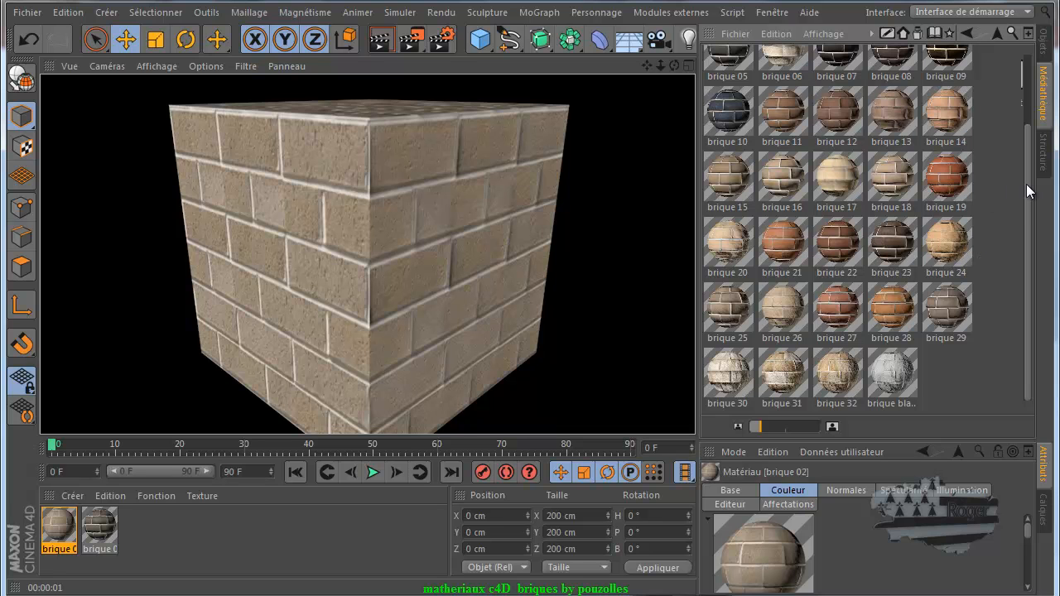
scroll(1030, 184, "up", 1)
scroll(1031, 184, "up", 3)
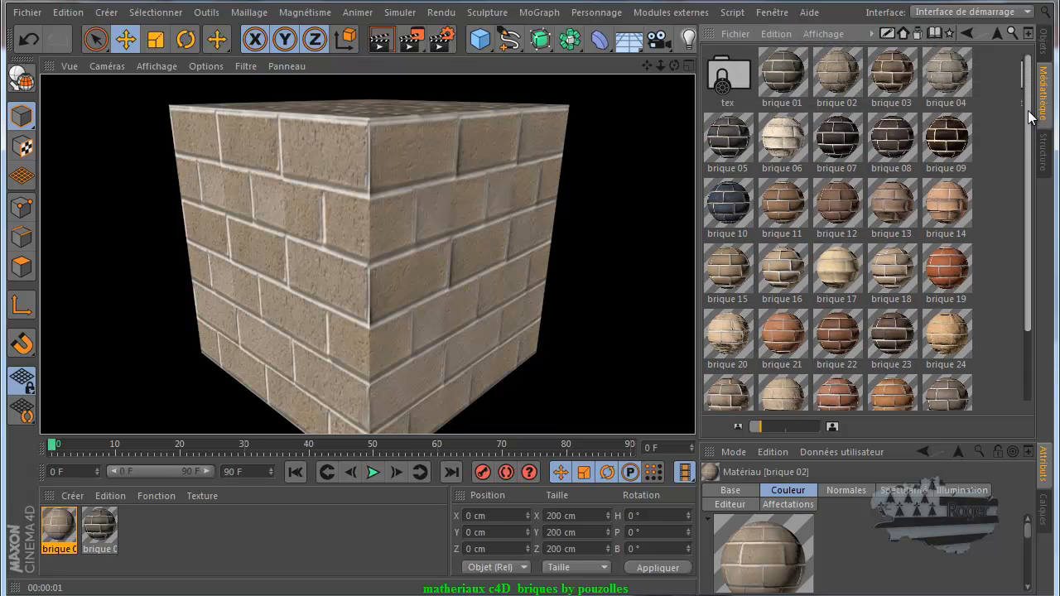